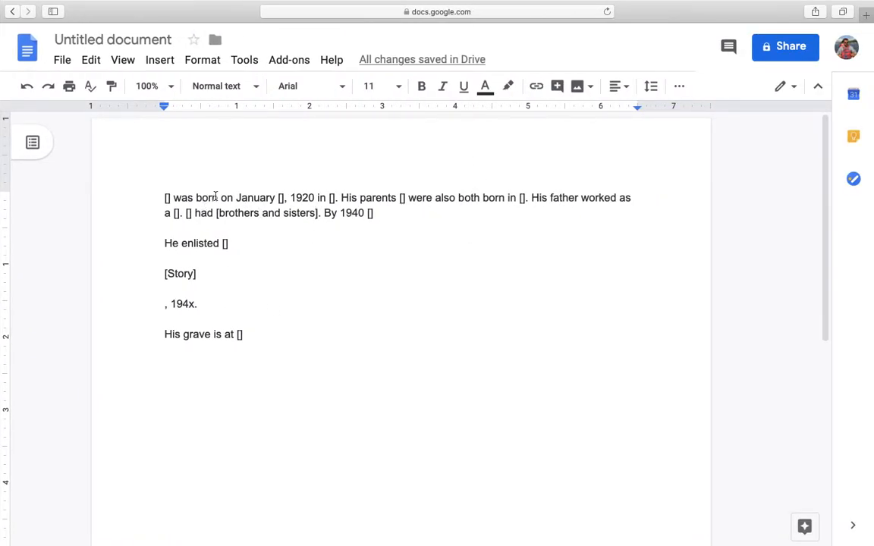
Switch to the Ancestry website and open its record search page
{"action": "key", "text": "ctrl+Left"}
{"action": "key", "text": "ctrl+Left"}
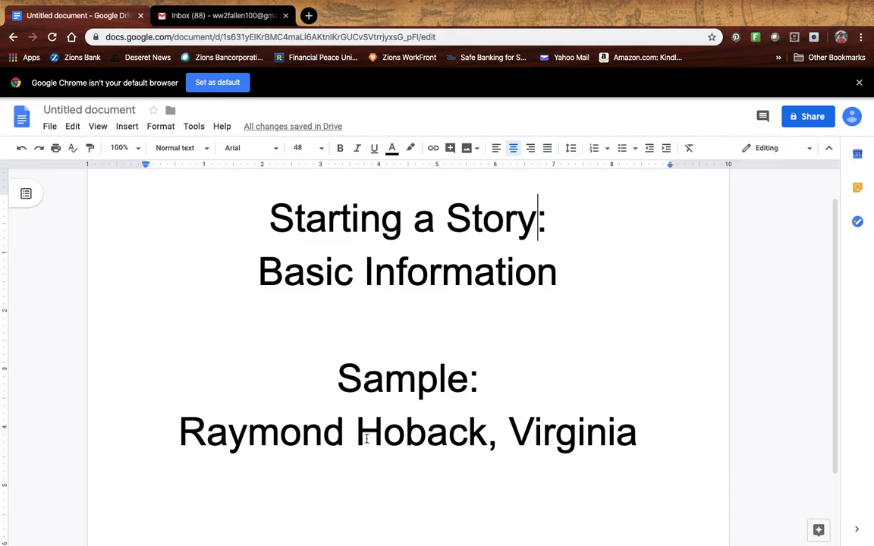
{"action": "key", "text": "ctrl+Right"}
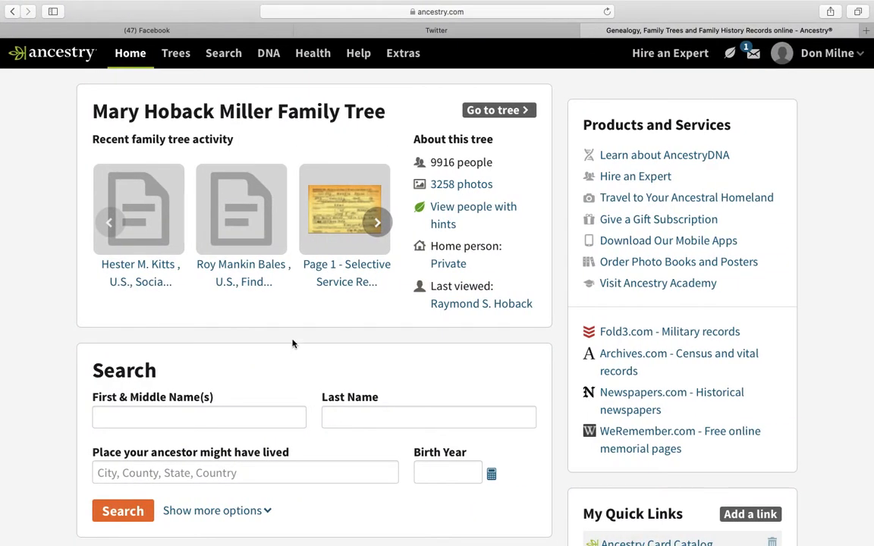
{"action": "left_click", "coordinate": [218, 55]}
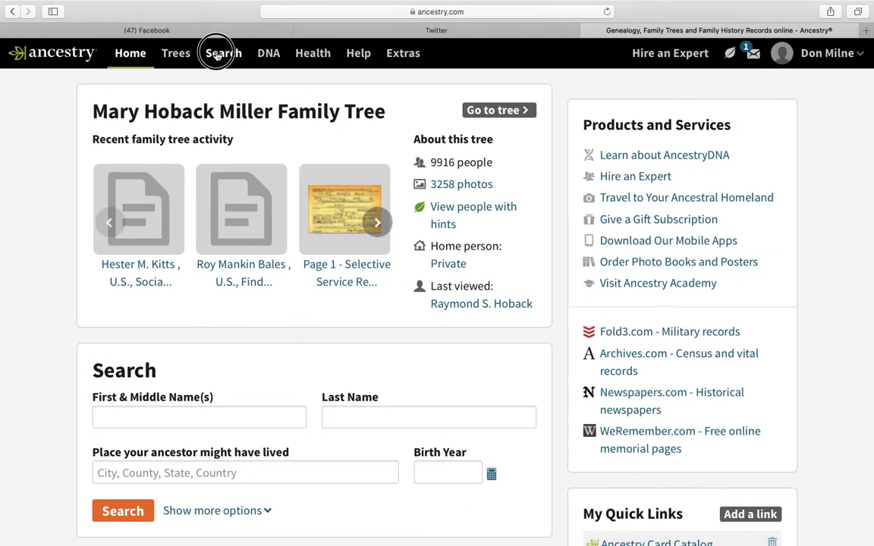
{"action": "left_click", "coordinate": [193, 98]}
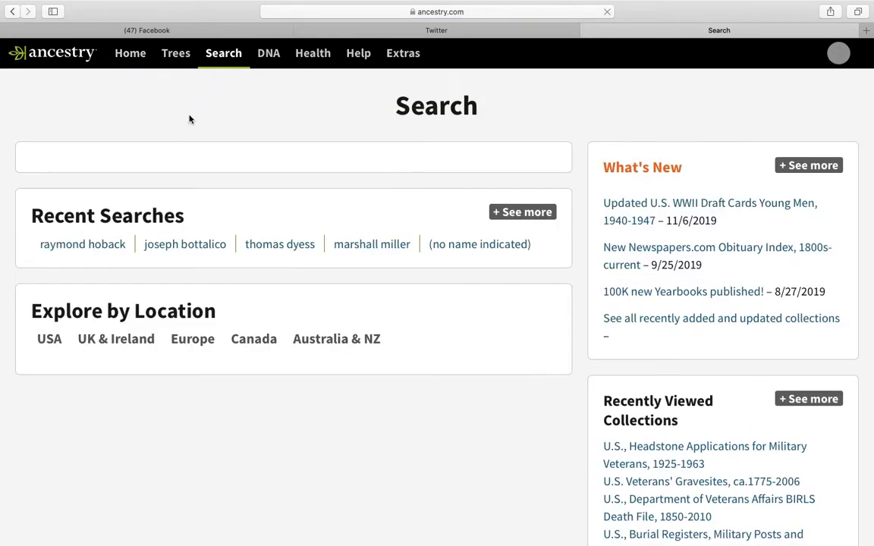
Fill in the search form with the soldier's first and last name and Virginia, USA as the place lived
{"action": "left_click", "coordinate": [156, 189]}
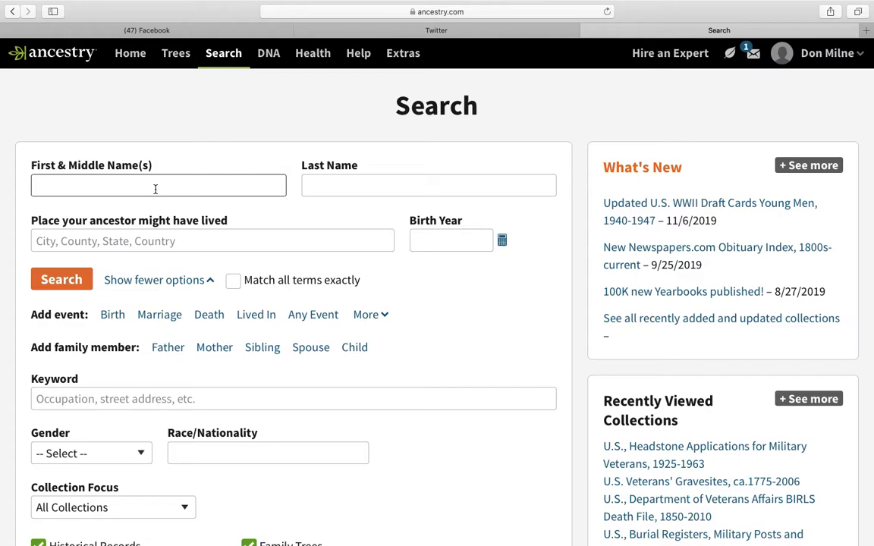
{"action": "type", "text": "Raymond"}
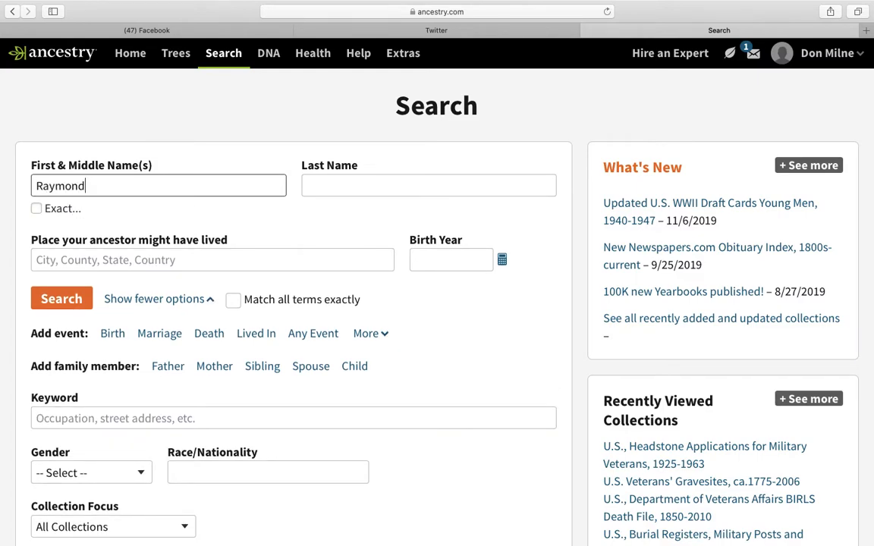
{"action": "key", "text": "Tab"}
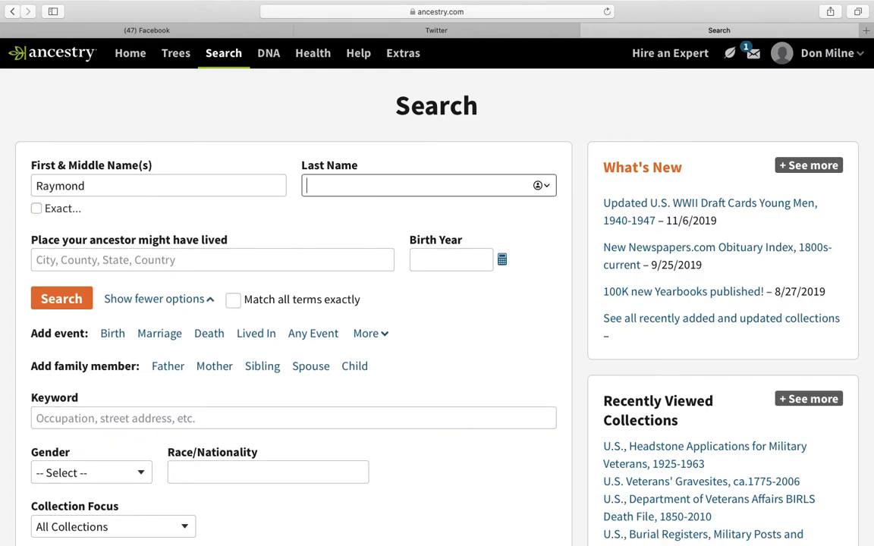
{"action": "type", "text": "Hoback"}
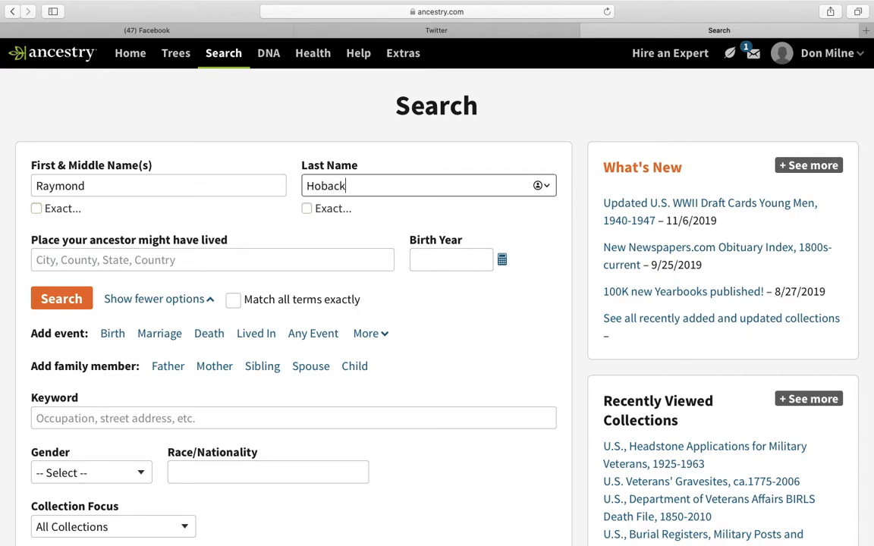
{"action": "left_click", "coordinate": [79, 263]}
{"action": "type", "text": "Virgini"}
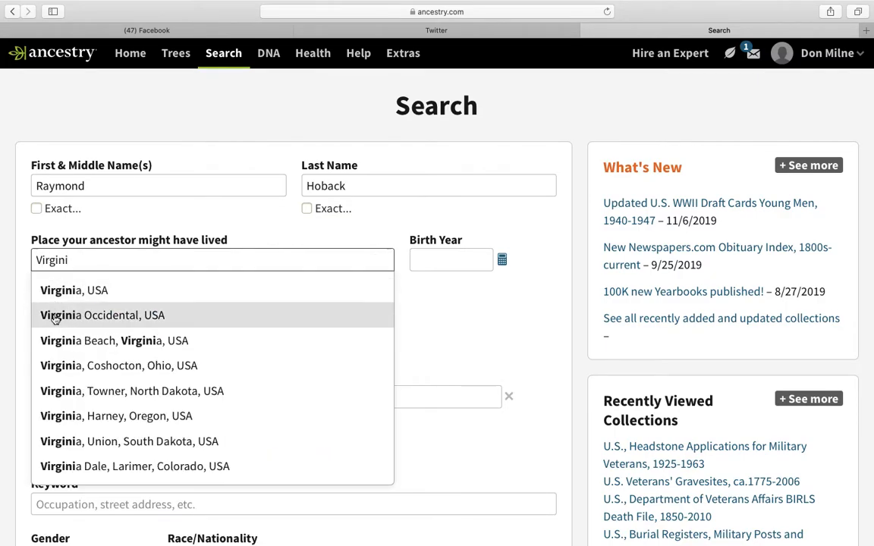
{"action": "left_click", "coordinate": [69, 291]}
Enter the soldier's birth year, restrict it to exactly this year, and run the record search
{"action": "left_click", "coordinate": [430, 259]}
{"action": "type", "text": "1920"}
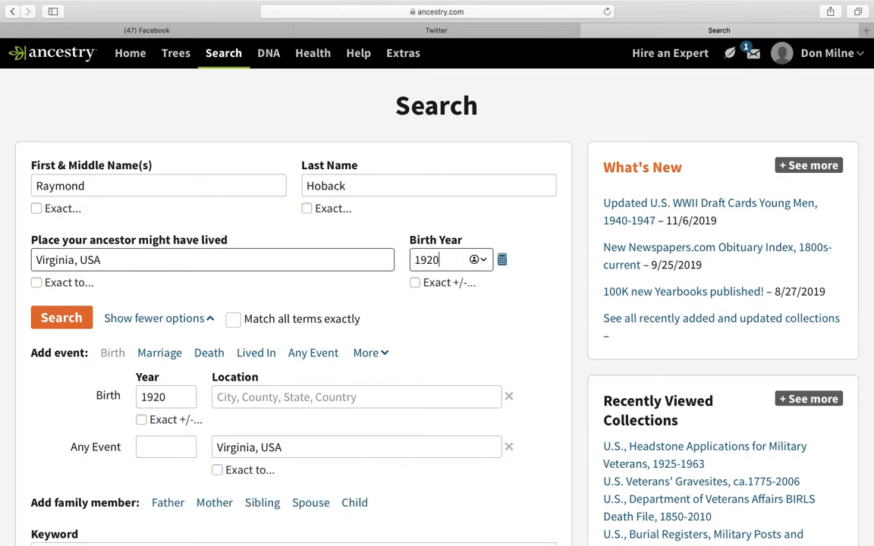
{"action": "left_click", "coordinate": [415, 284]}
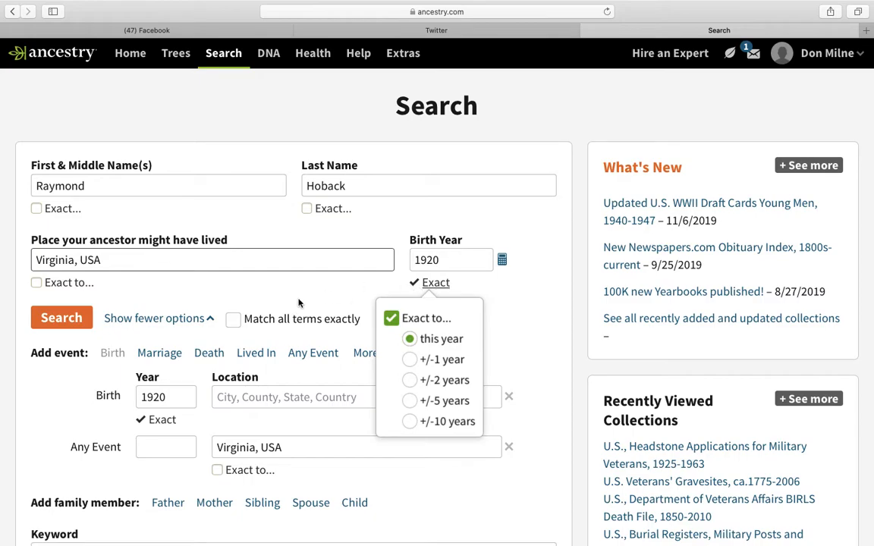
{"action": "left_click", "coordinate": [72, 323]}
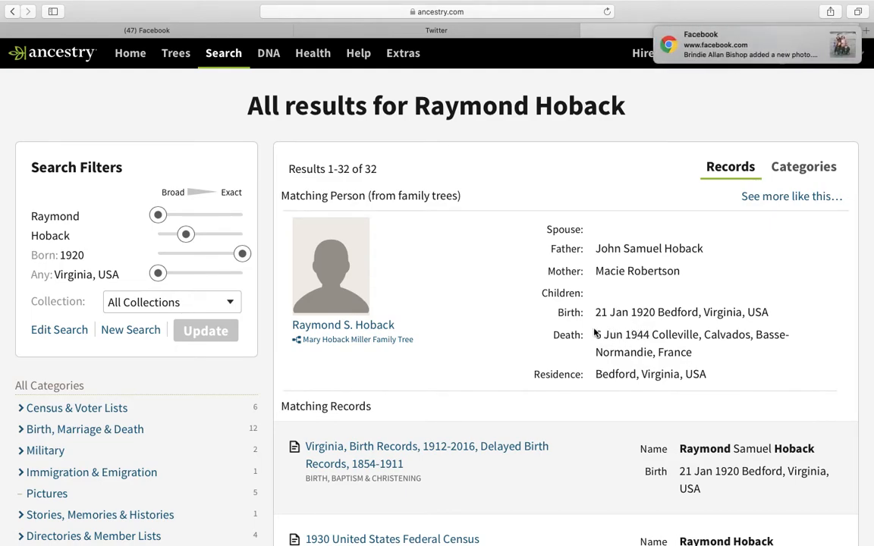
Open the matching person's family tree profile, and replace the first placeholder in the Google Docs story with the soldier's full name
{"action": "left_click", "coordinate": [339, 326]}
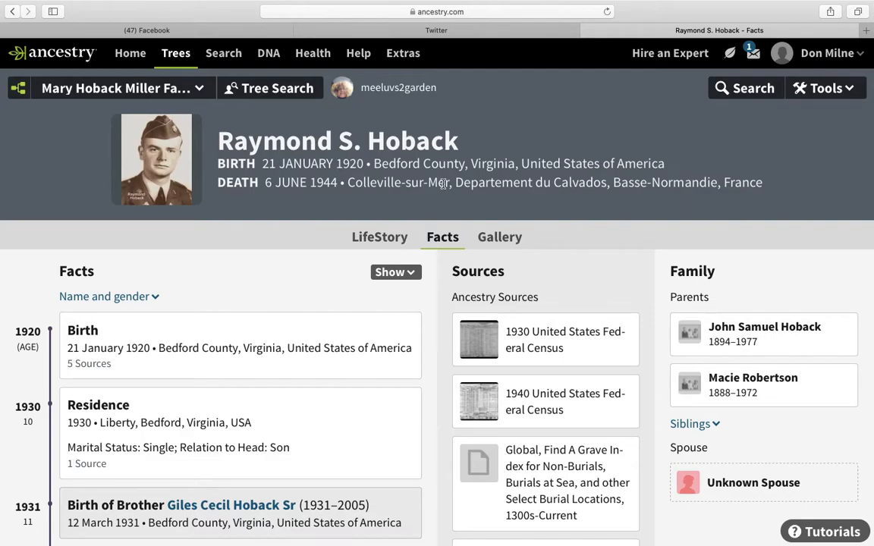
{"action": "key", "text": "ctrl+Right"}
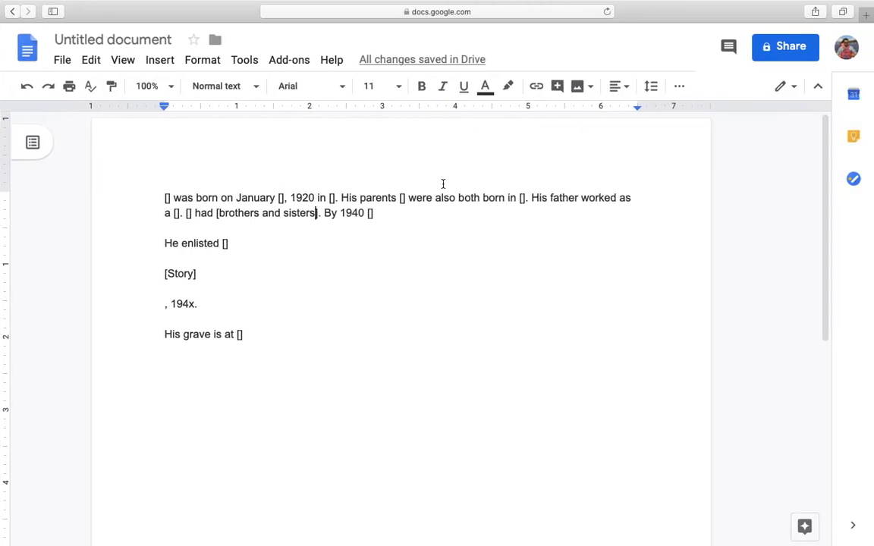
{"action": "left_click", "coordinate": [168, 197]}
{"action": "key", "text": "BackSpace"}
{"action": "key", "text": "BackSpace"}
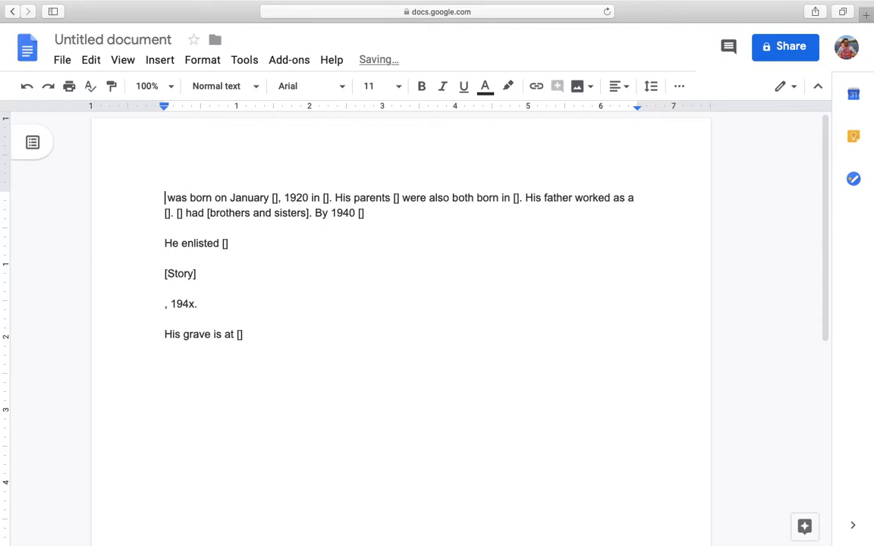
{"action": "type", "text": "Raymond "}
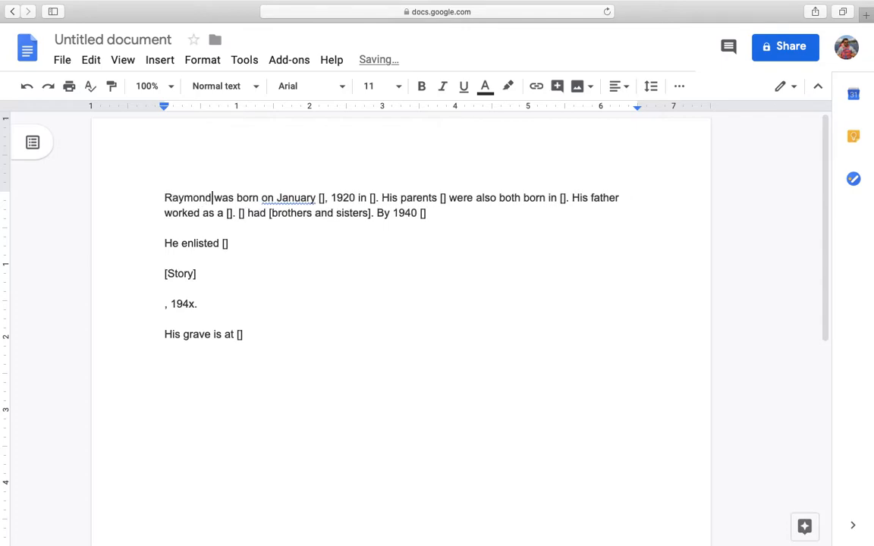
{"action": "type", "text": "Hoba"}
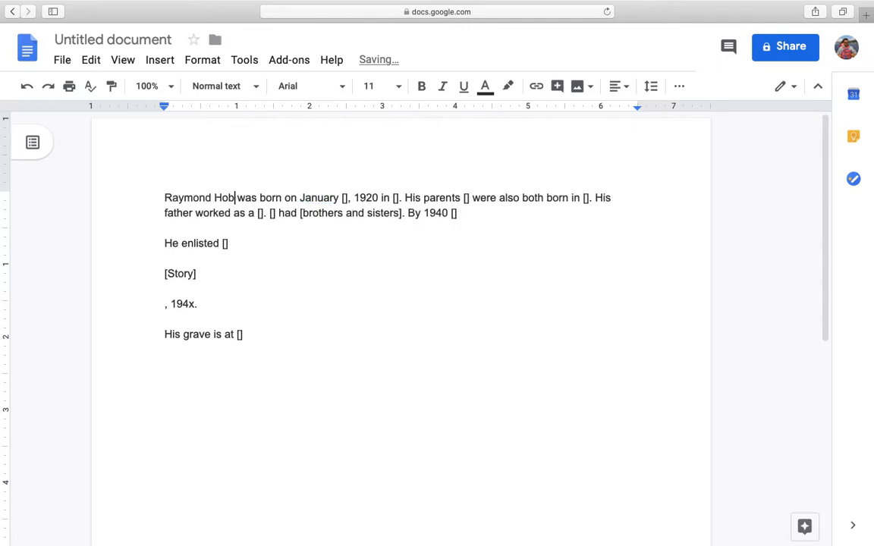
{"action": "type", "text": "ck"}
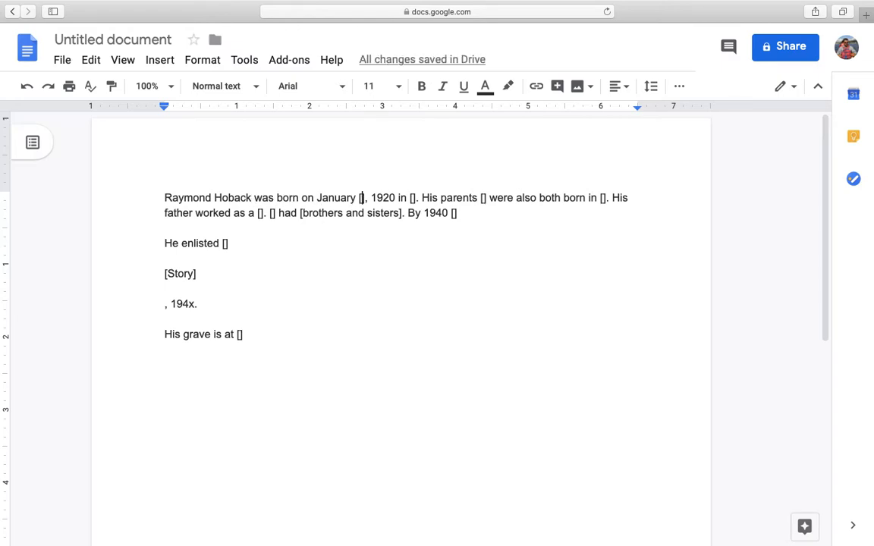
Replace the placeholder after January with the soldier's day of birth
{"action": "key", "text": "Delete"}
{"action": "key", "text": "Delete"}
{"action": "key", "text": "BackSpace"}
{"action": "type", "text": "21"}
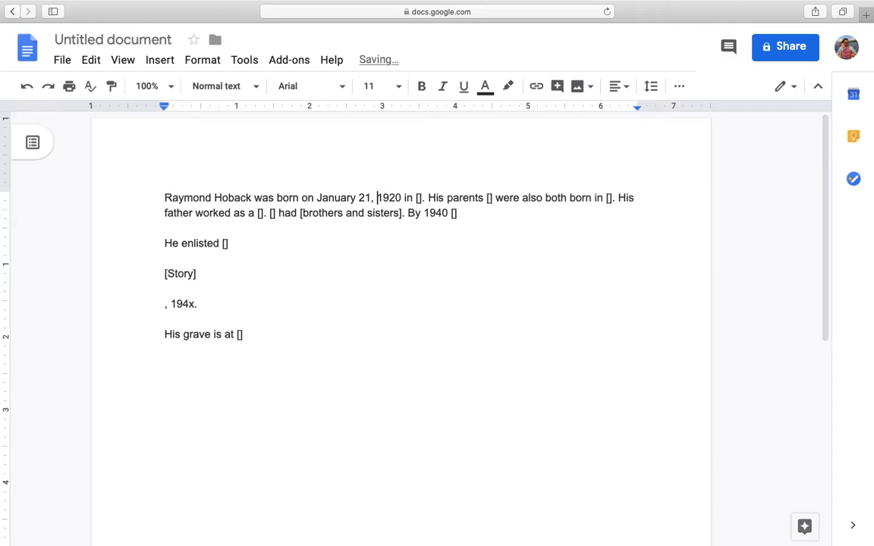
Replace the birthplace placeholder in the first sentence with Bedford County, Virginia
{"action": "key", "text": "Delete"}
{"action": "key", "text": "Delete"}
{"action": "key", "text": "BackSpace"}
{"action": "type", "text": "Bedford"}
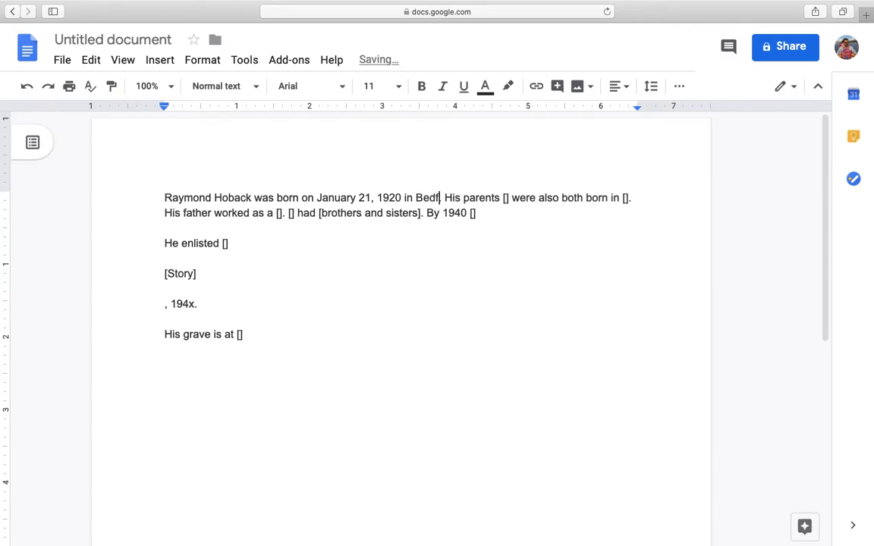
{"action": "type", "text": " County, V"}
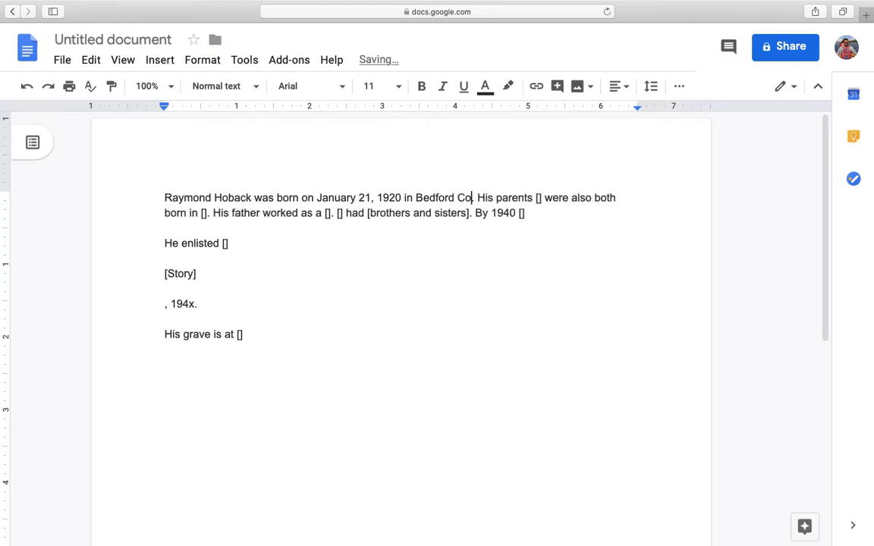
{"action": "type", "text": "irigin"}
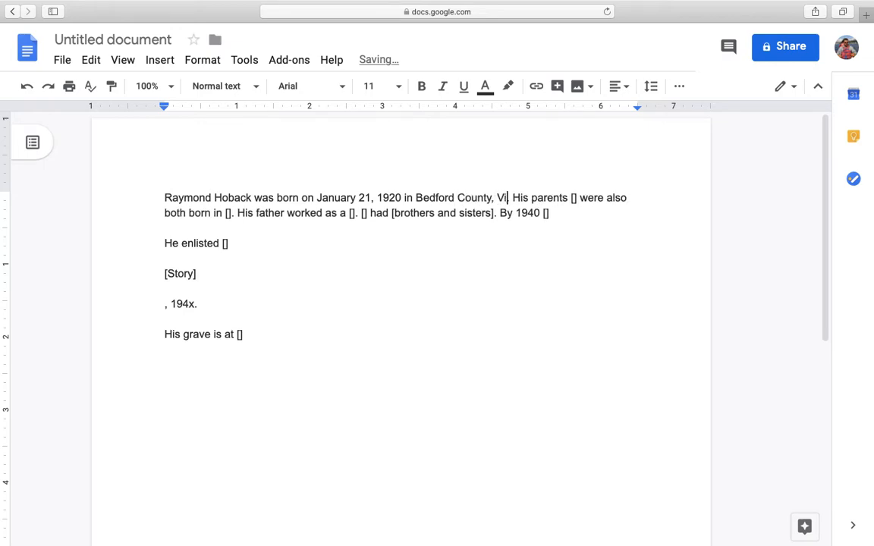
{"action": "key", "text": "BackSpace"}
{"action": "key", "text": "BackSpace"}
{"action": "key", "text": "BackSpace"}
{"action": "key", "text": "BackSpace"}
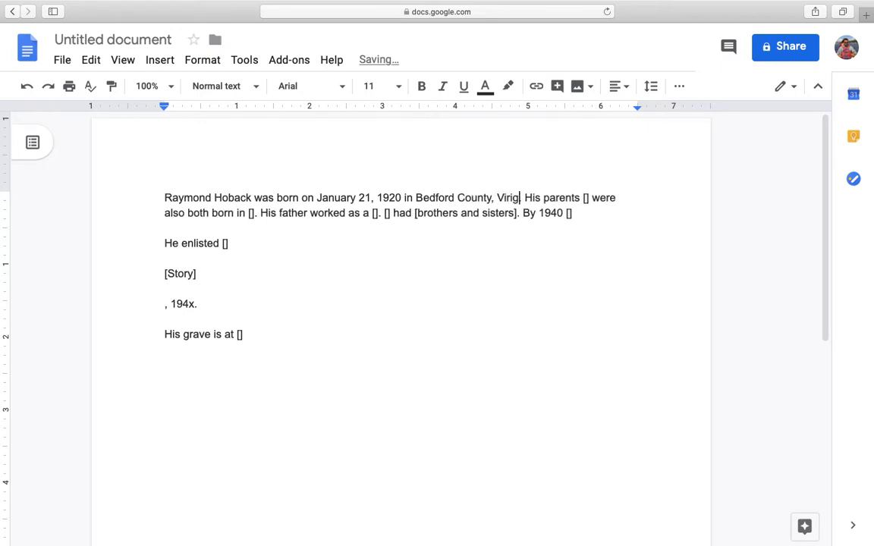
{"action": "type", "text": "ginia"}
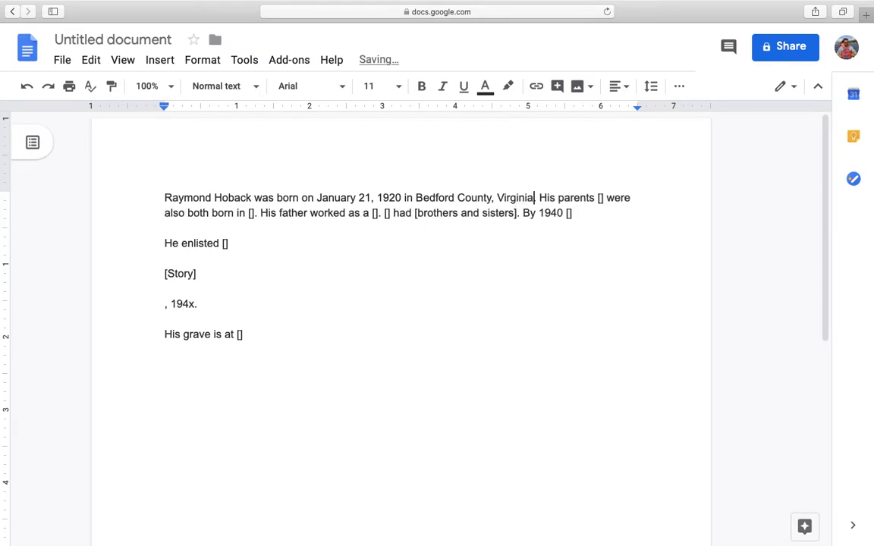
{"action": "type", "text": "."}
Check the parents on the Ancestry profile and replace the placeholder after "His parents" in the story with both first names
{"action": "key", "text": "ctrl+Left"}
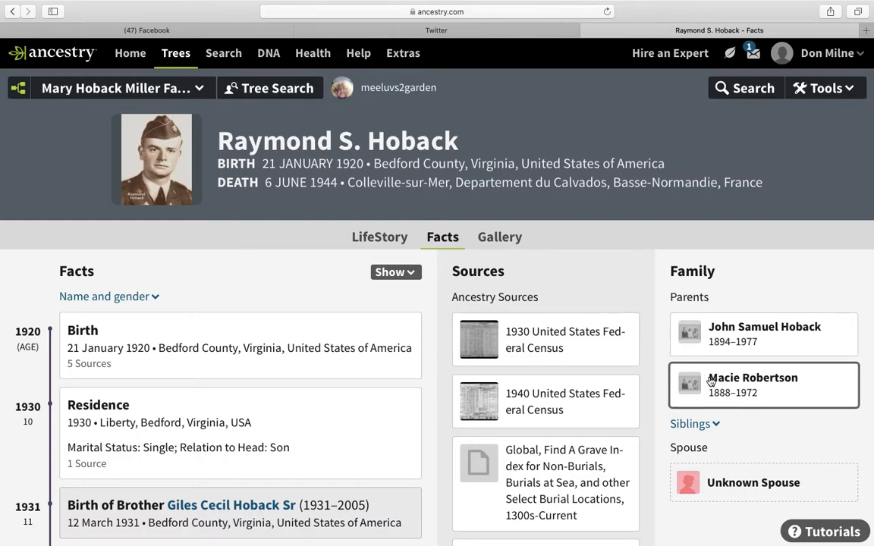
{"action": "key", "text": "ctrl+Right"}
{"action": "left_click", "coordinate": [602, 197]}
{"action": "key", "text": "BackSpace"}
{"action": "key", "text": "BackSpace"}
{"action": "type", "text": "Joh"}
{"action": "type", "text": "n and Mac"}
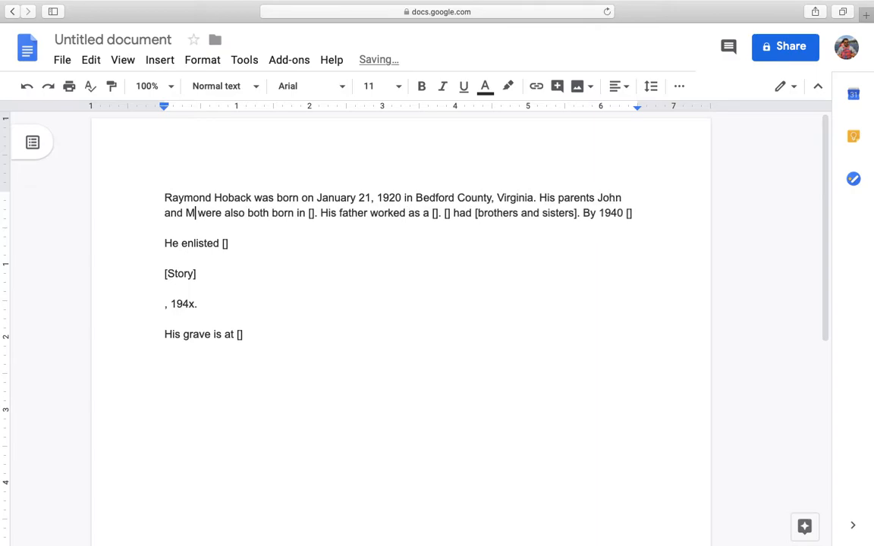
{"action": "type", "text": "i"}
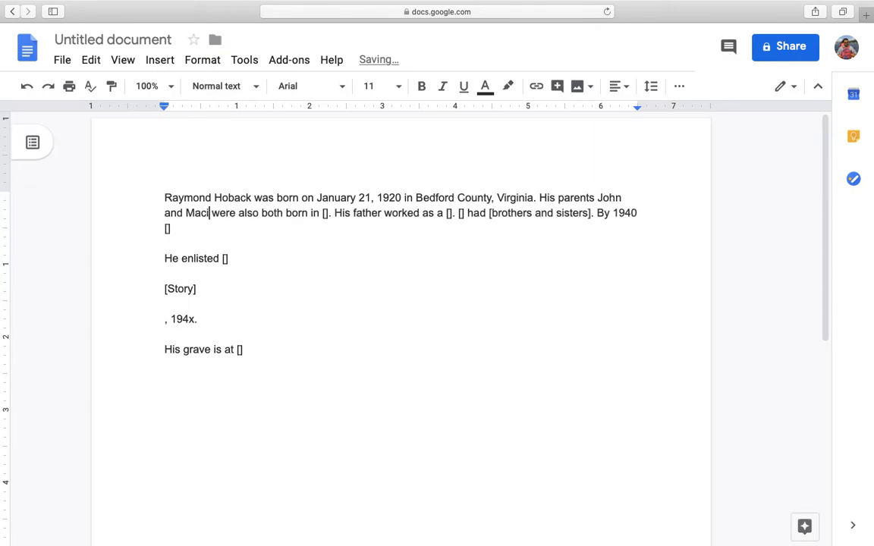
{"action": "type", "text": "e"}
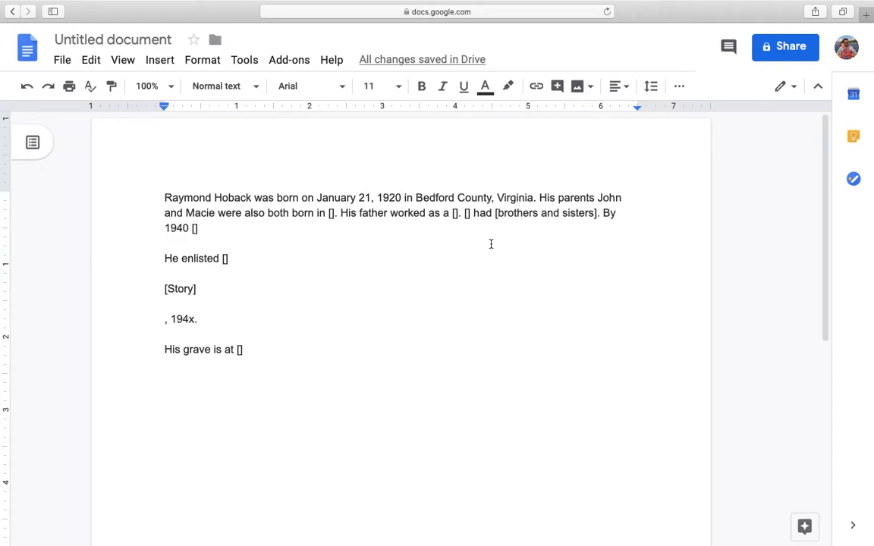
Open the soldier's 1930 United States Federal Census record on Ancestry and read the father's and mother's birthplaces
{"action": "key", "text": "ctrl+Left"}
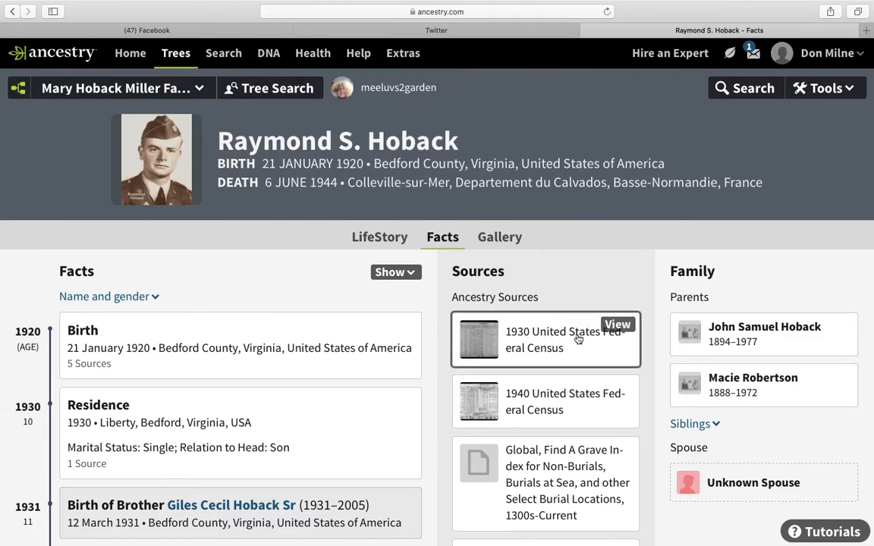
{"action": "scroll", "coordinate": [554, 364], "scroll_direction": "down", "scroll_amount": 5}
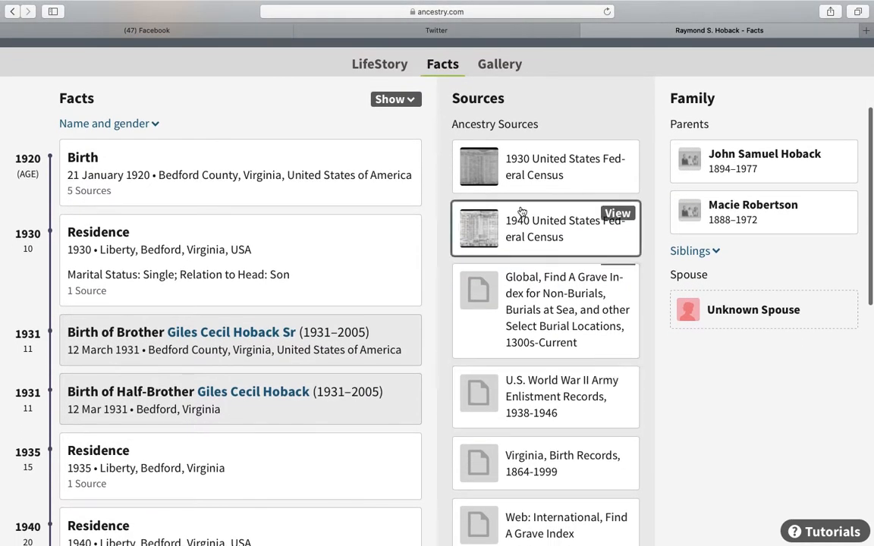
{"action": "left_click", "coordinate": [614, 153]}
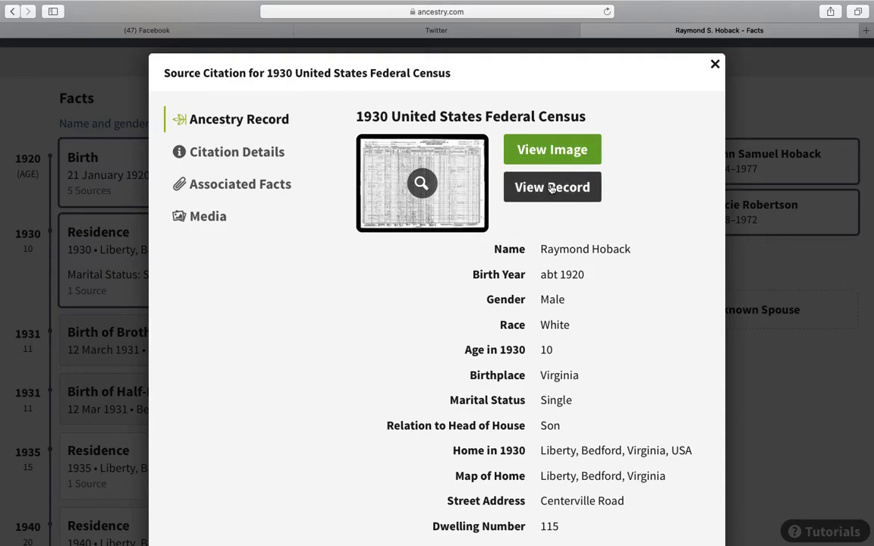
{"action": "left_click", "coordinate": [551, 187]}
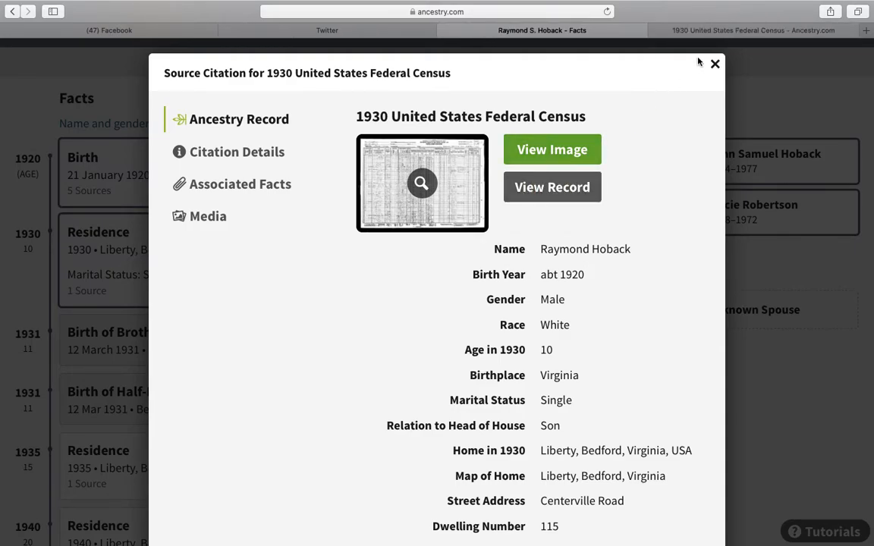
{"action": "left_click", "coordinate": [717, 30]}
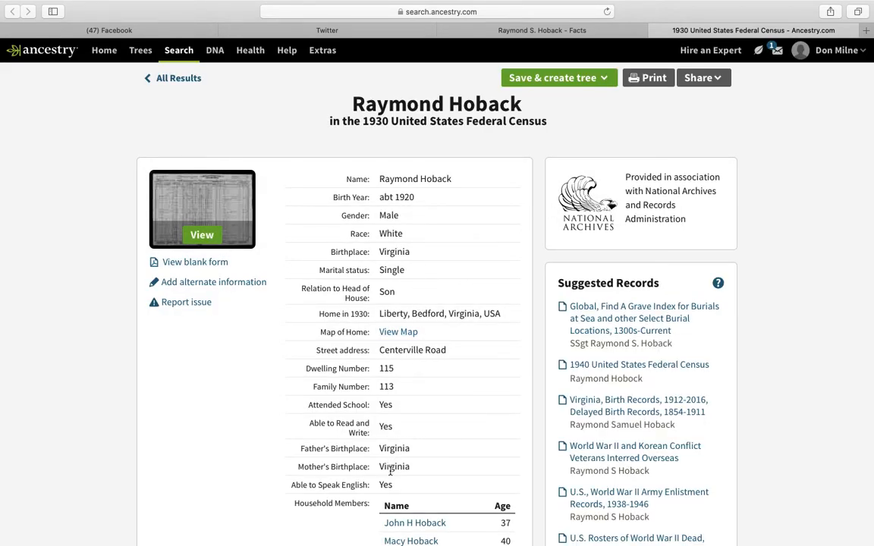
{"action": "scroll", "coordinate": [390, 470], "scroll_direction": "down", "scroll_amount": 3}
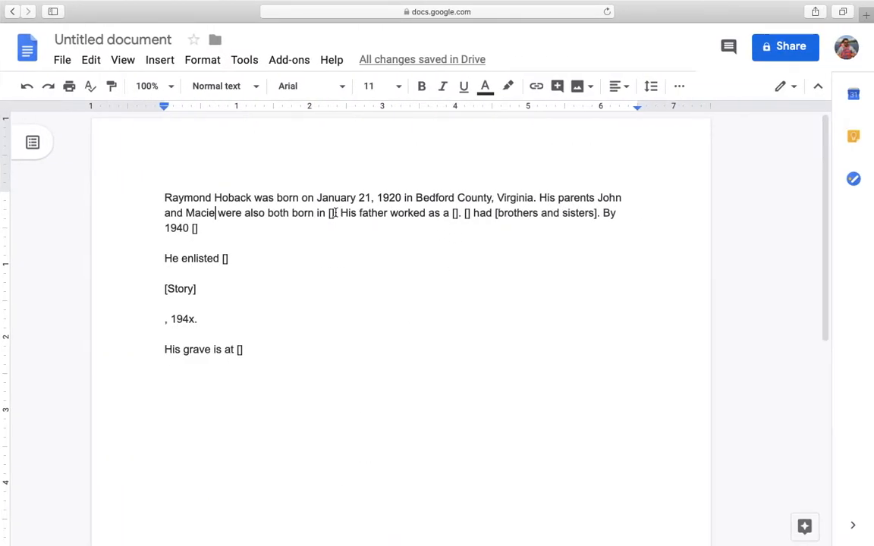
Replace the placeholder for the parents' birthplace in the story with Virginia
{"action": "double_click", "coordinate": [334, 213]}
{"action": "key", "text": "BackSpace"}
{"action": "type", "text": "Virgin"}
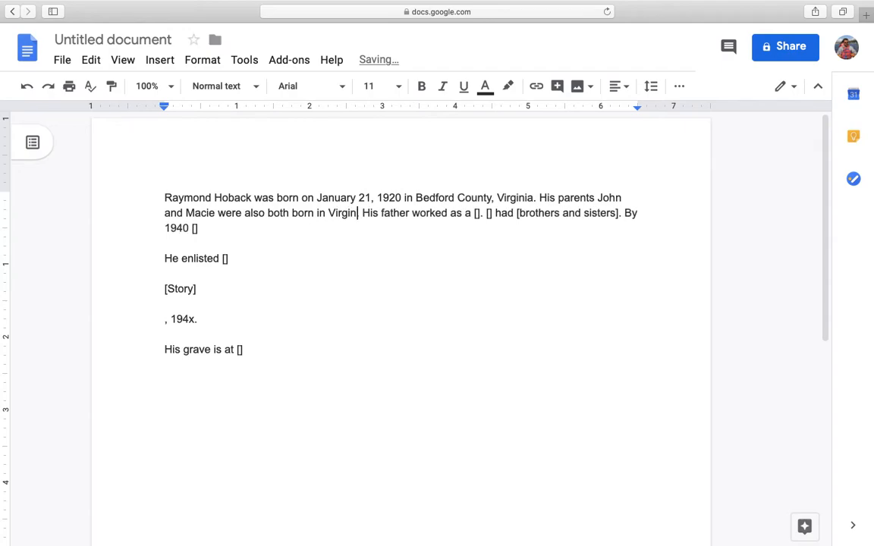
{"action": "type", "text": "ia."}
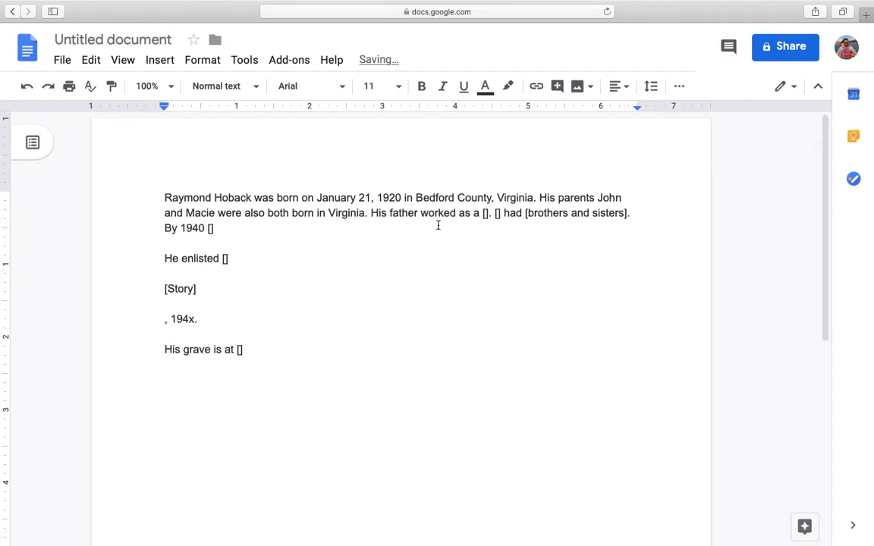
On Ancestry, open the father's 1930 census record from the household members in a new tab and read his occupation
{"action": "key", "text": "ctrl+Left"}
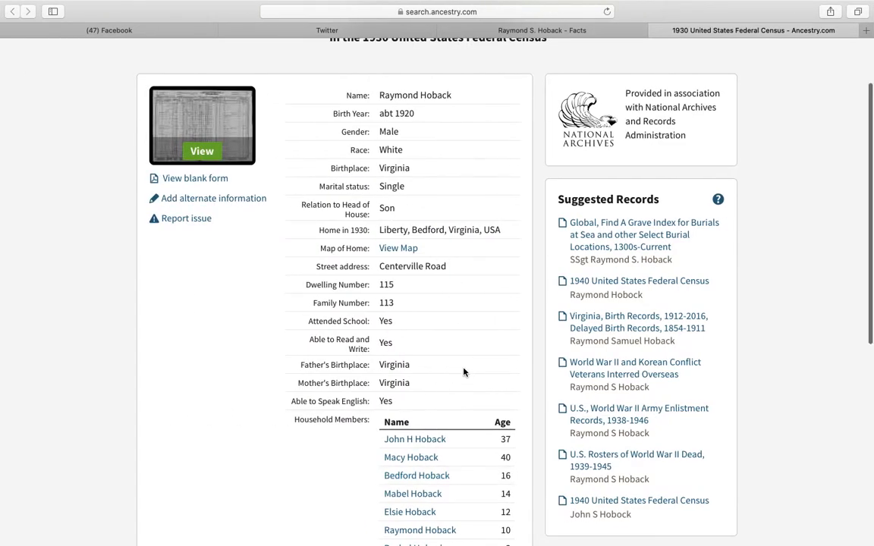
{"action": "scroll", "coordinate": [462, 373], "scroll_direction": "down", "scroll_amount": 2}
{"action": "left_click", "coordinate": [414, 368], "text": "super"}
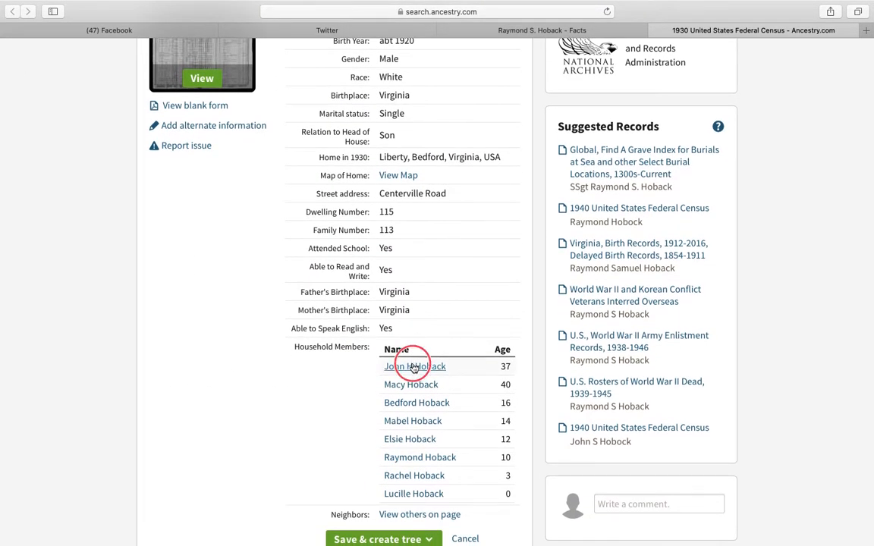
{"action": "left_click", "coordinate": [755, 31]}
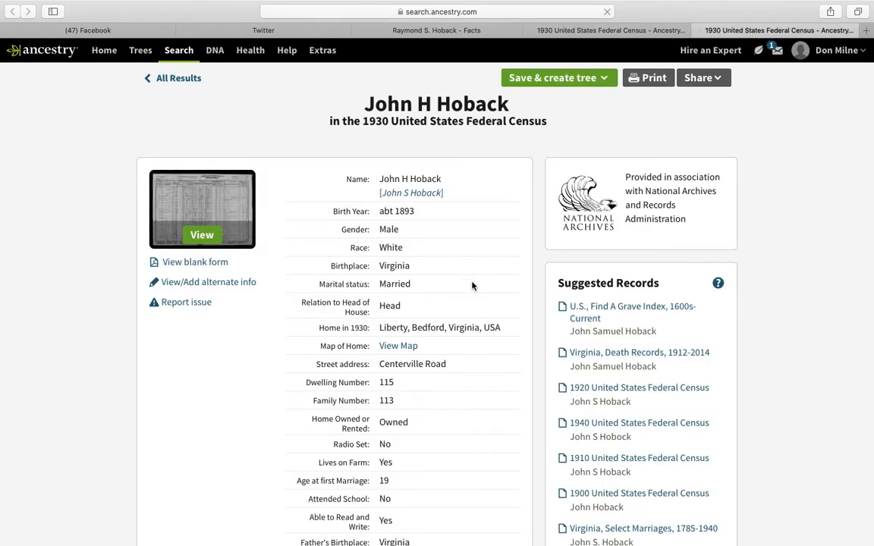
{"action": "scroll", "coordinate": [472, 287], "scroll_direction": "down", "scroll_amount": 3}
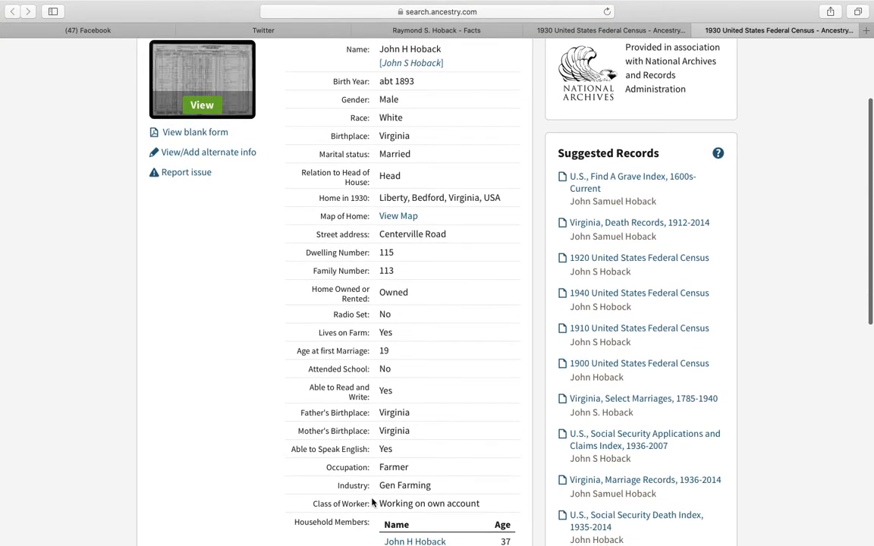
In the Google Docs story, replace the placeholder after "His father worked as a" with "farmer"
{"action": "key", "text": "ctrl+Right"}
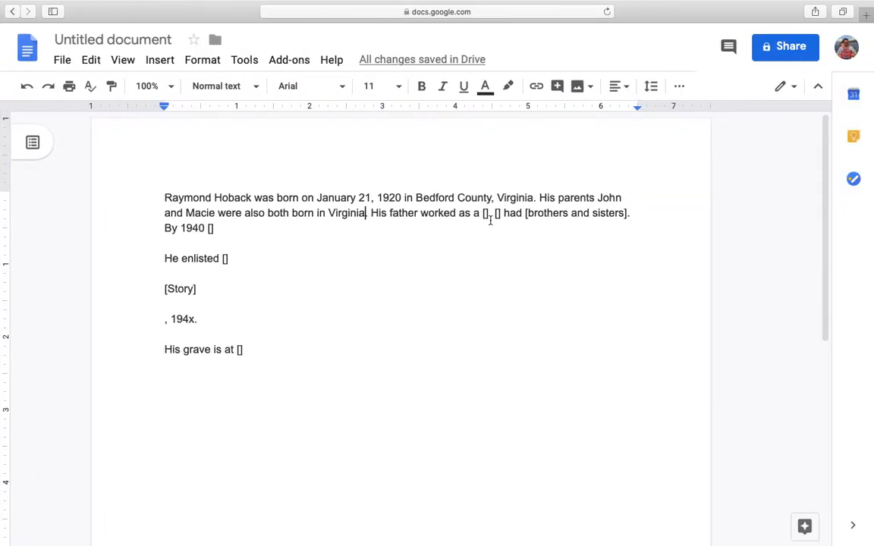
{"action": "left_click", "coordinate": [487, 213]}
{"action": "key", "text": "Right"}
{"action": "key", "text": "BackSpace"}
{"action": "key", "text": "BackSpace"}
{"action": "type", "text": "F"}
{"action": "key", "text": "BackSpace"}
{"action": "type", "text": "farmer"}
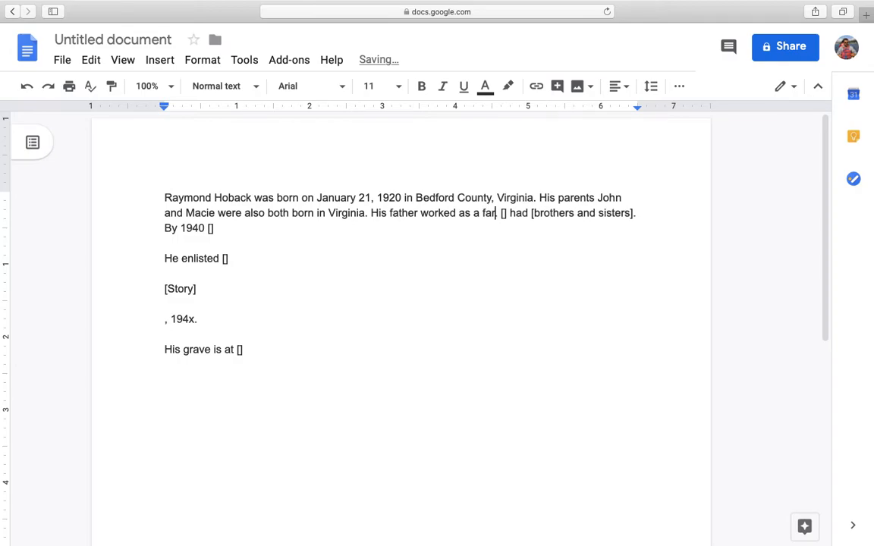
Check the 1930 household members on Ancestry, then open the father's suggested 1940 census record and read the siblings listed there
{"action": "key", "text": "ctrl+Left"}
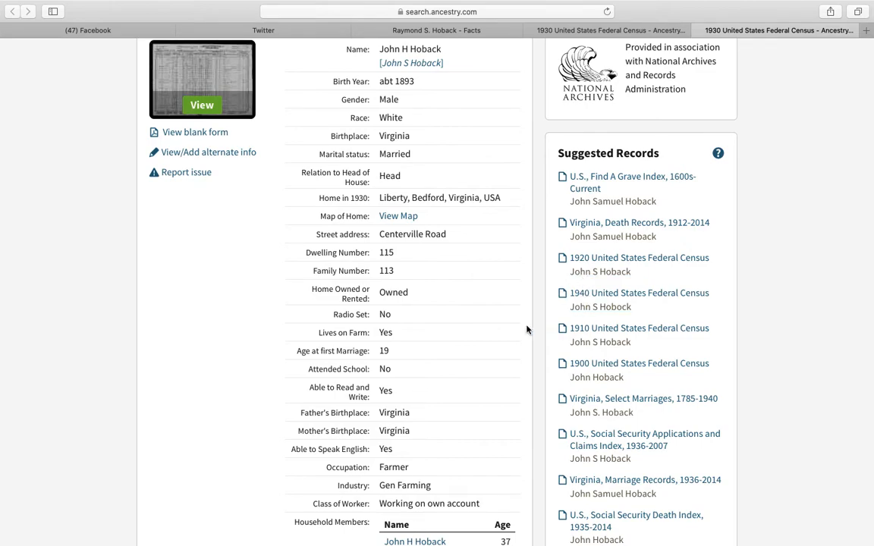
{"action": "scroll", "coordinate": [527, 329], "scroll_direction": "down", "scroll_amount": 1}
{"action": "key", "text": "ctrl+Right"}
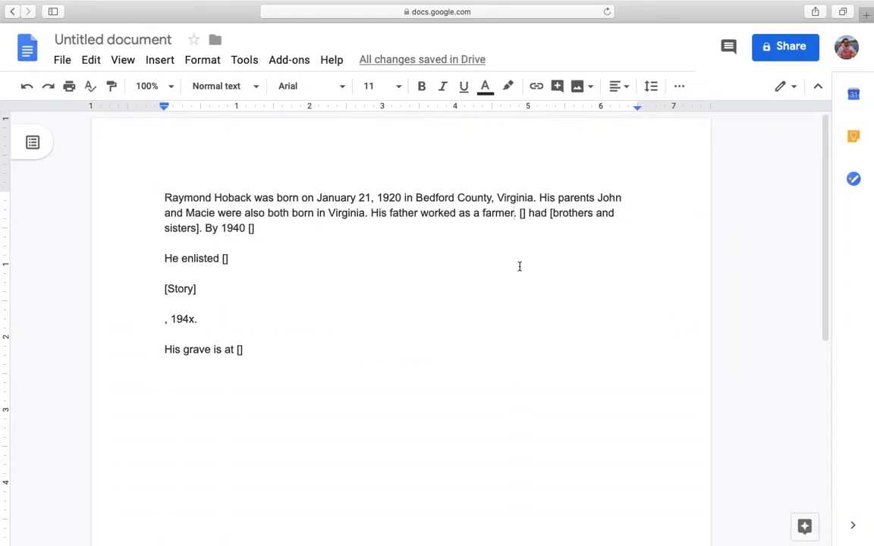
{"action": "key", "text": "ctrl+Left"}
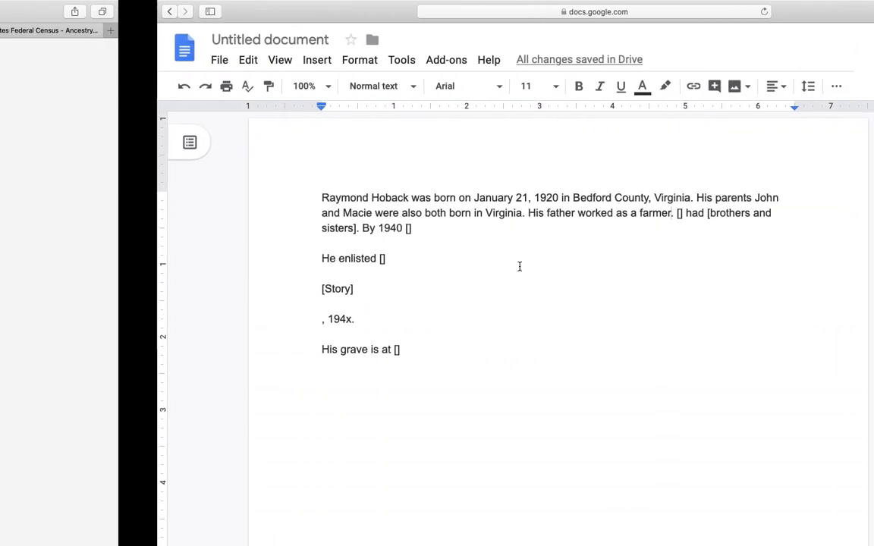
{"action": "scroll", "coordinate": [482, 297], "scroll_direction": "down", "scroll_amount": 3}
{"action": "scroll", "coordinate": [482, 297], "scroll_direction": "down", "scroll_amount": 2}
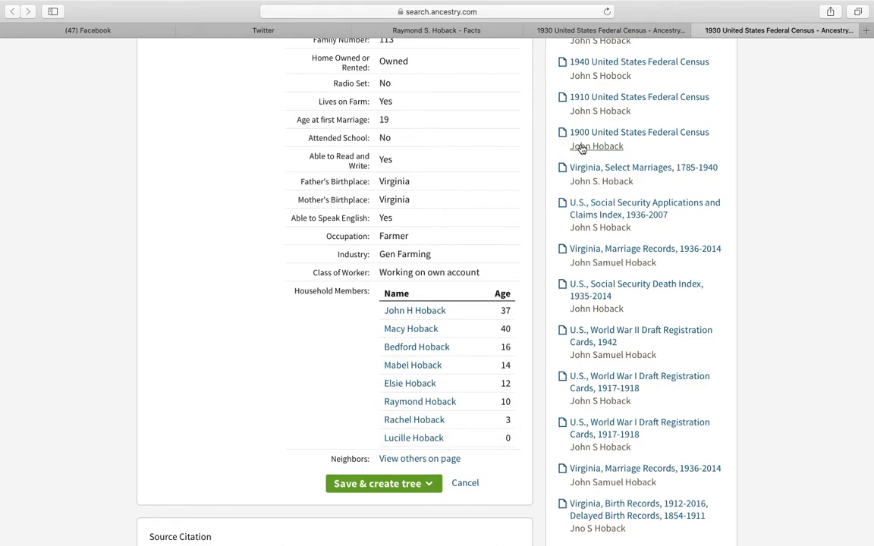
{"action": "left_click", "coordinate": [580, 76]}
{"action": "scroll", "coordinate": [478, 318], "scroll_direction": "down", "scroll_amount": 10}
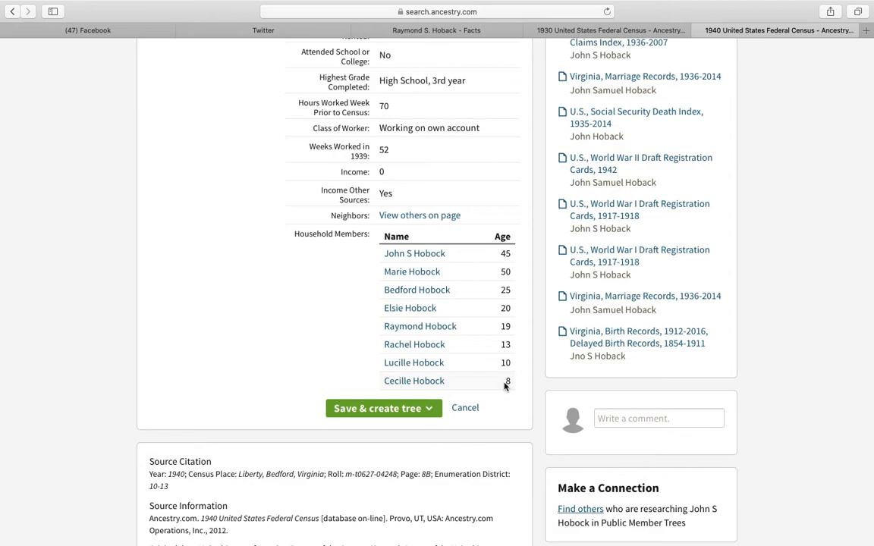
In the Google Docs story, replace the placeholder before "had" with the soldier's first name
{"action": "key", "text": "ctrl+Right"}
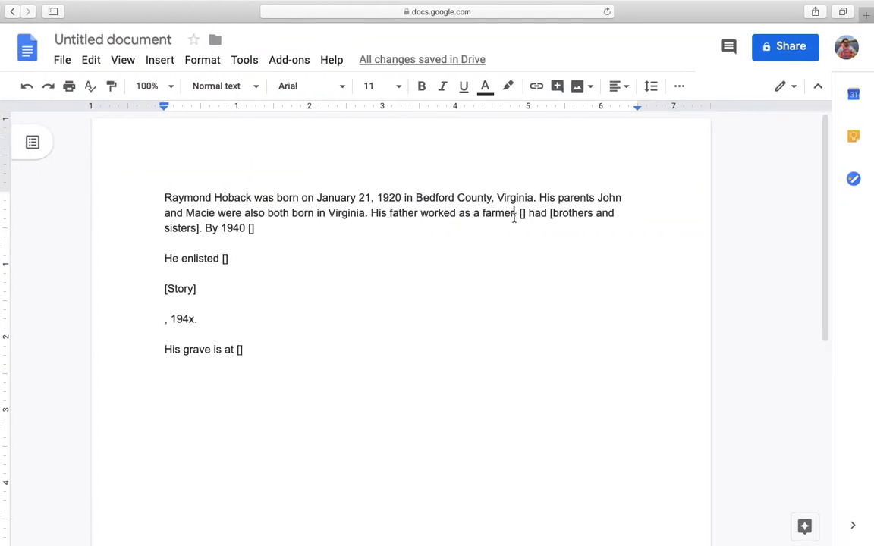
{"action": "left_click", "coordinate": [524, 214]}
{"action": "key", "text": "BackSpace"}
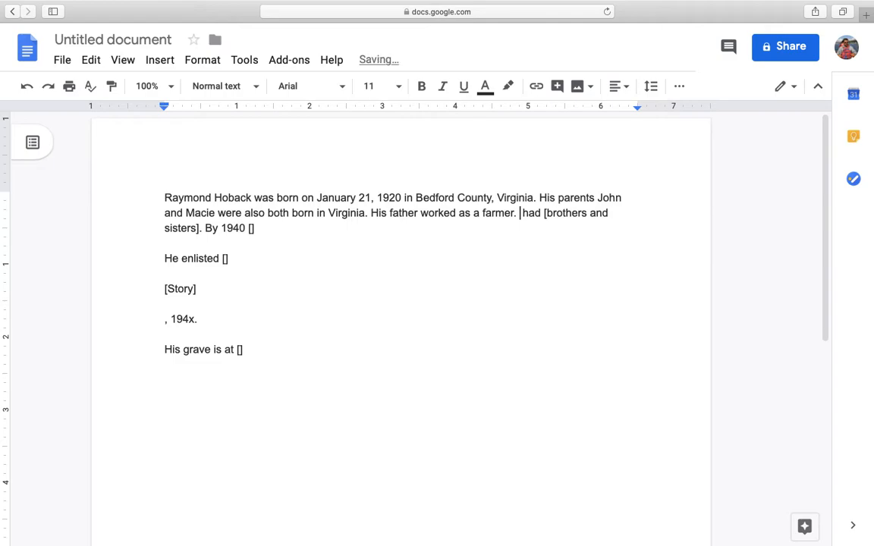
{"action": "type", "text": "Raym"}
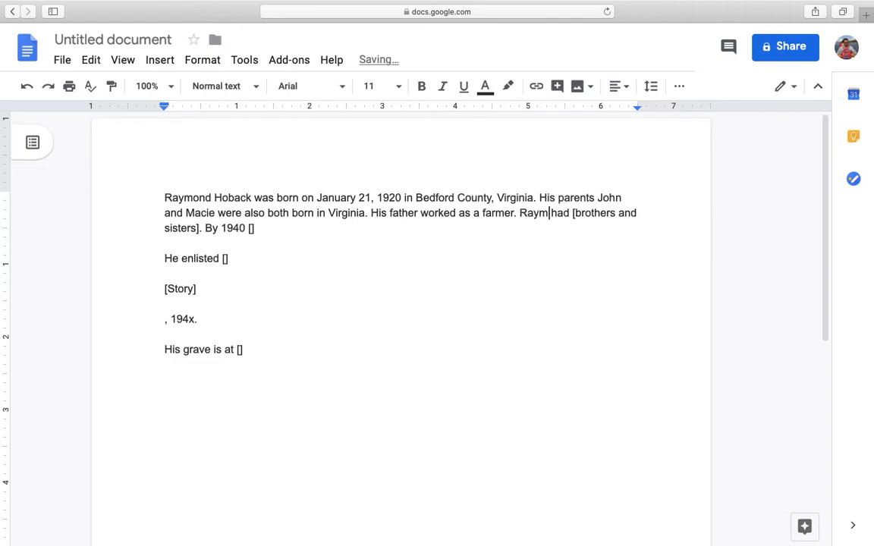
{"action": "type", "text": "ond"}
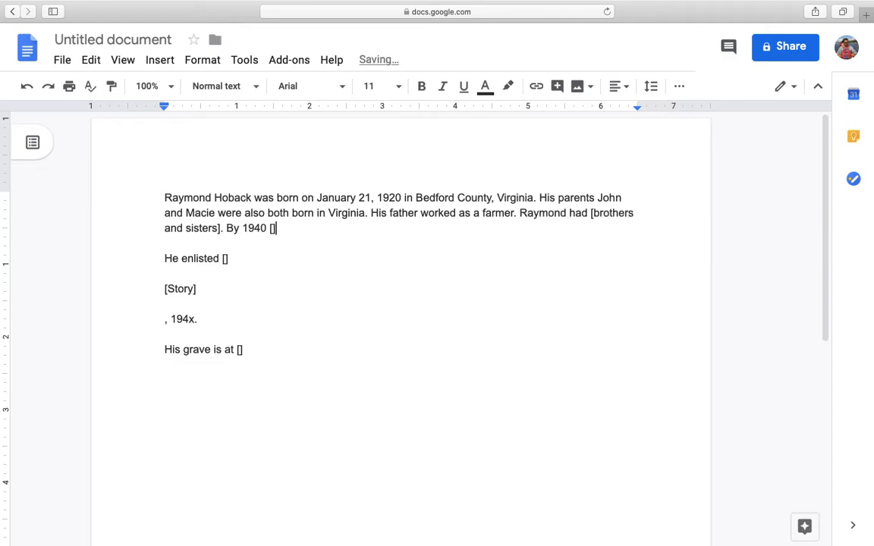
Replace the "[brothers and sisters]" placeholder with "one older brother, two older sisters, and three younger sisters"
{"action": "left_click", "coordinate": [221, 229]}
{"action": "key", "text": "BackSpace"}
{"action": "key", "text": "BackSpace"}
{"action": "key", "text": "BackSpace"}
{"action": "key", "text": "BackSpace"}
{"action": "key", "text": "BackSpace"}
{"action": "key", "text": "BackSpace"}
{"action": "key", "text": "BackSpace"}
{"action": "key", "text": "BackSpace"}
{"action": "key", "text": "BackSpace"}
{"action": "key", "text": "BackSpace"}
{"action": "key", "text": "BackSpace"}
{"action": "key", "text": "BackSpace"}
{"action": "key", "text": "BackSpace"}
{"action": "key", "text": "BackSpace"}
{"action": "key", "text": "BackSpace"}
{"action": "key", "text": "BackSpace"}
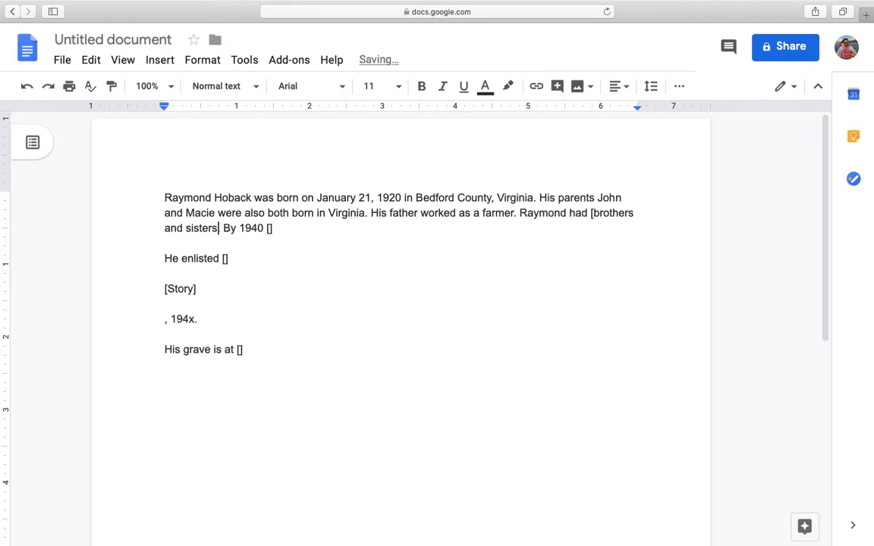
{"action": "key", "text": "BackSpace"}
{"action": "key", "text": "BackSpace"}
{"action": "key", "text": "BackSpace"}
{"action": "key", "text": "BackSpace"}
{"action": "key", "text": "BackSpace"}
{"action": "key", "text": "BackSpace"}
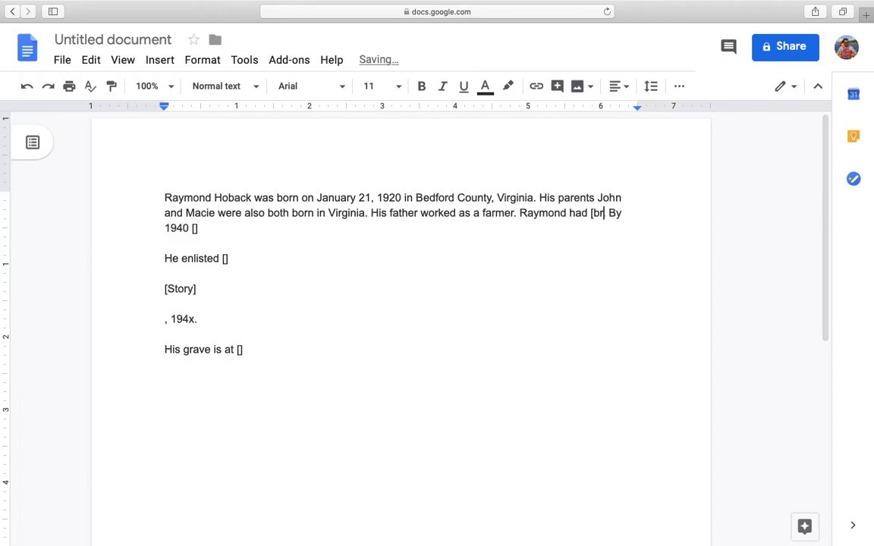
{"action": "type", "text": "one older brother, "}
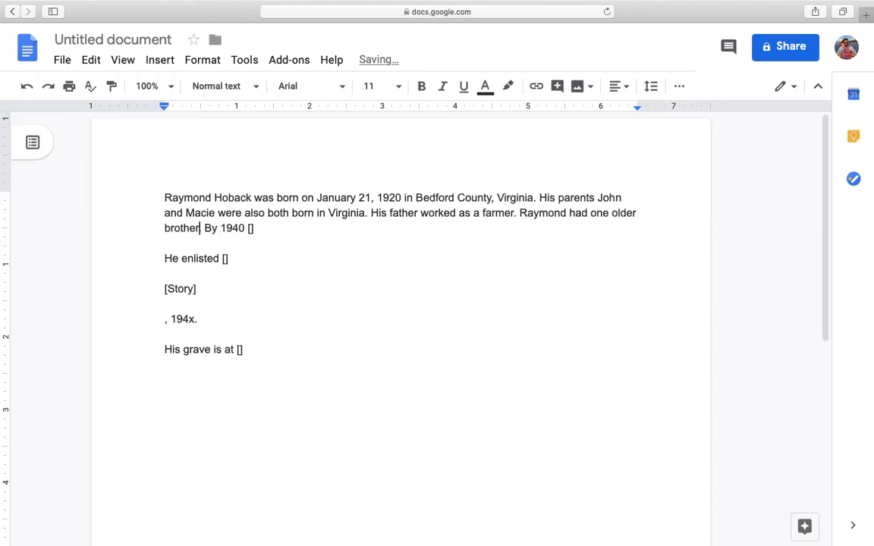
{"action": "type", "text": "two older si"}
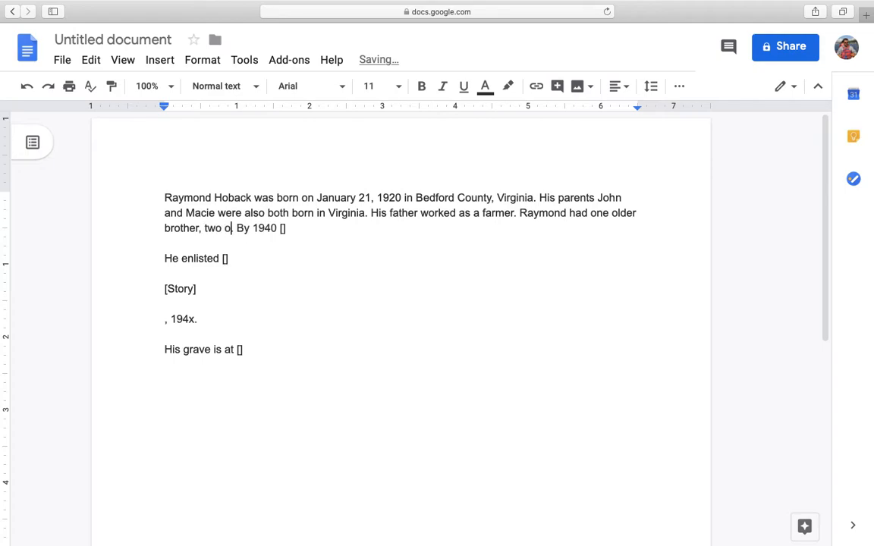
{"action": "type", "text": "sters, and t"}
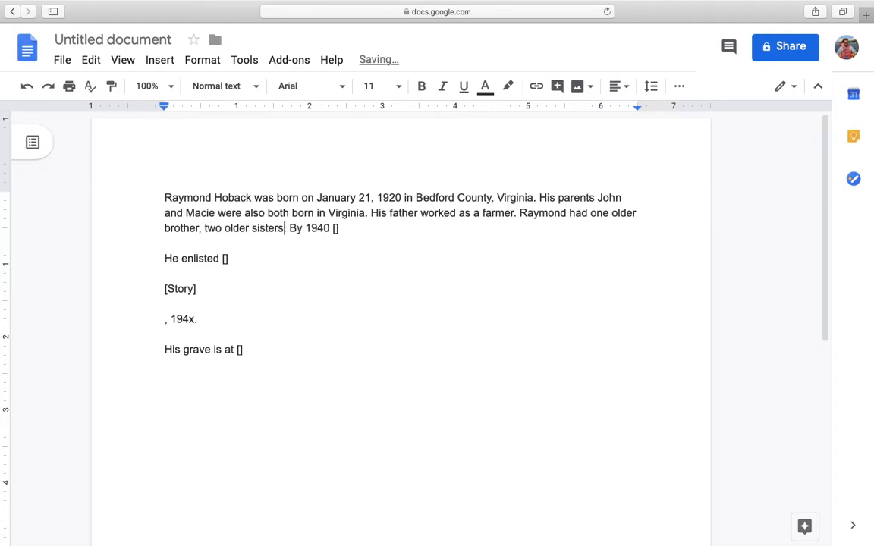
{"action": "type", "text": "hree younger"}
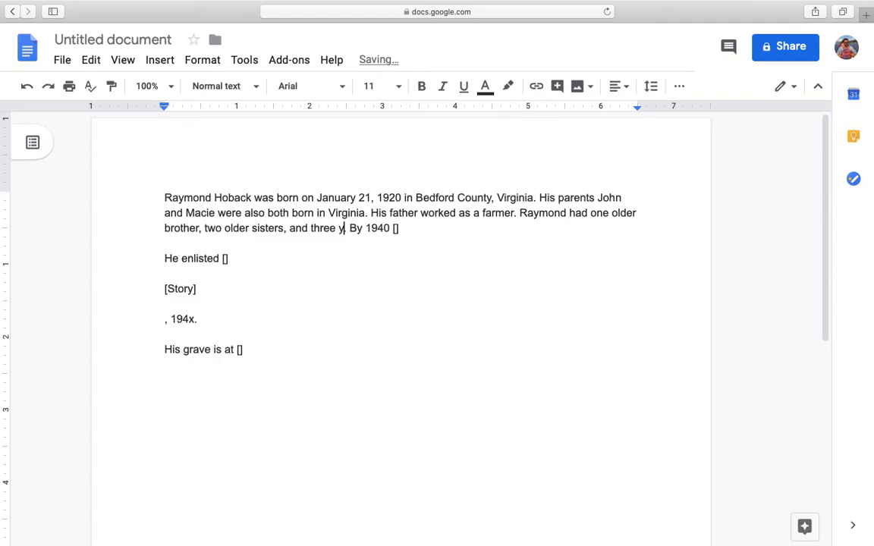
{"action": "type", "text": " sisters"}
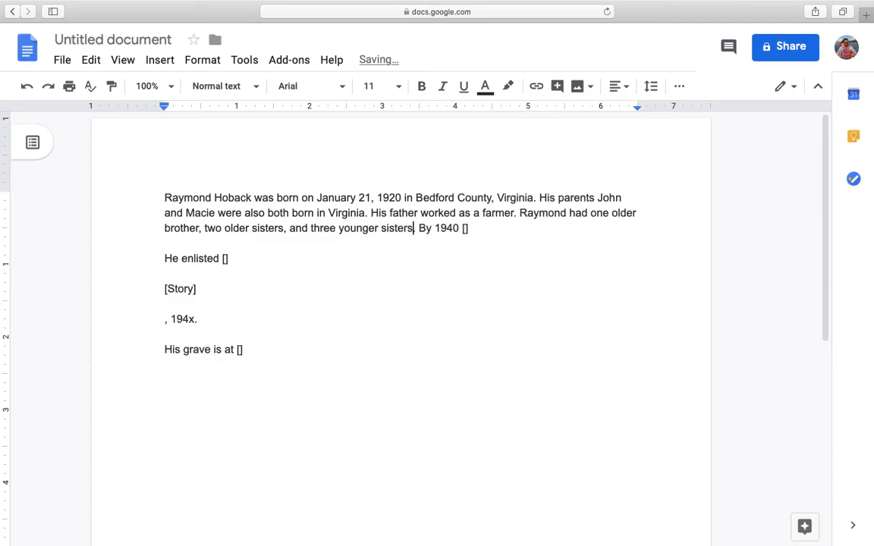
{"action": "type", "text": "."}
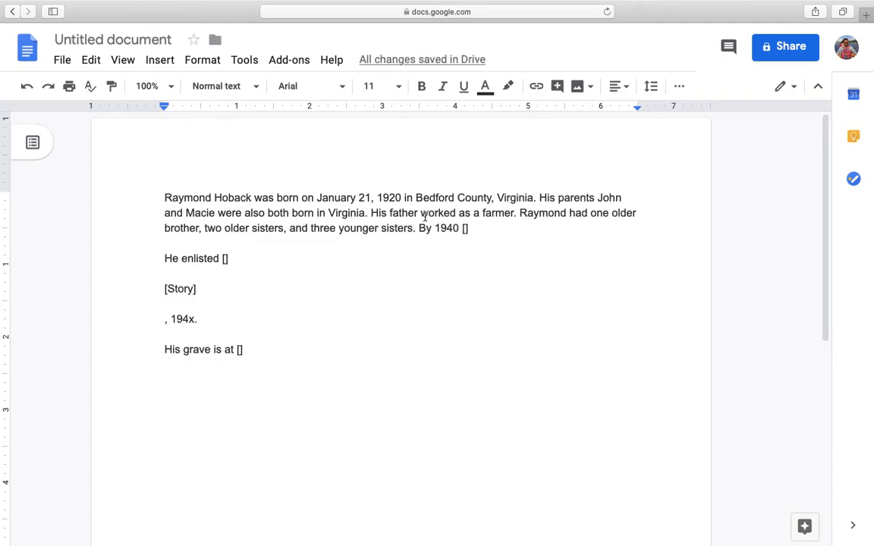
Delete the empty bracket placeholder after "By 1940" in the first paragraph
{"action": "left_click", "coordinate": [470, 228]}
{"action": "key", "text": "BackSpace"}
{"action": "key", "text": "BackSpace"}
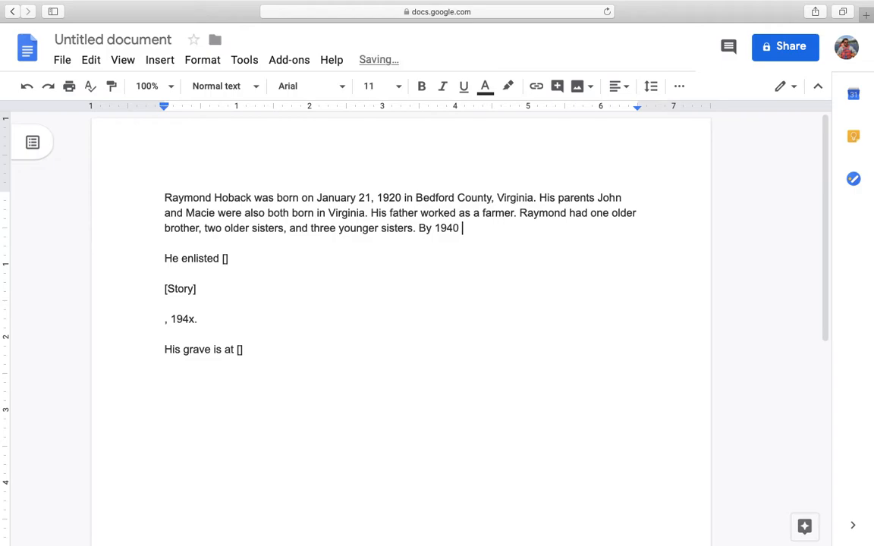
Open the soldier's 1940 census record from the father's household on Ancestry, read his occupation, schooling and work details, and return to the story
{"action": "key", "text": "ctrl+Left"}
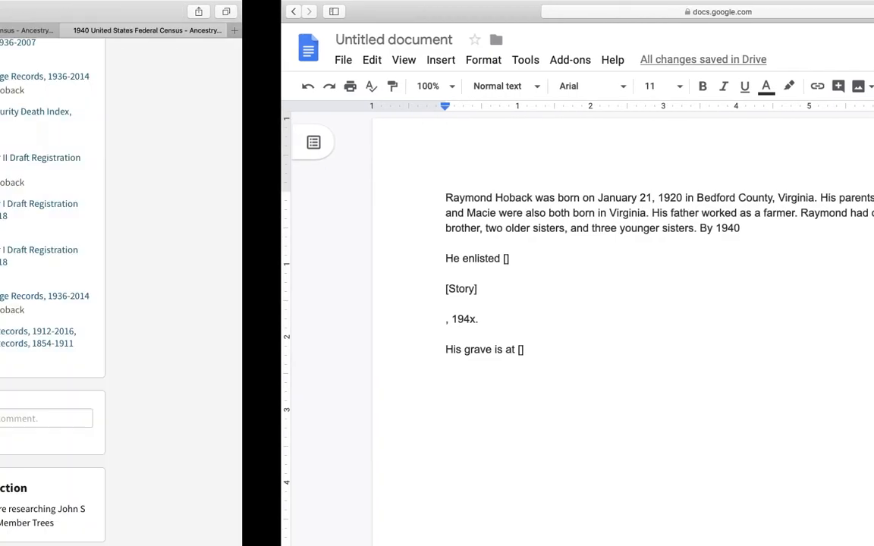
{"action": "scroll", "coordinate": [430, 232], "scroll_direction": "up", "scroll_amount": 10}
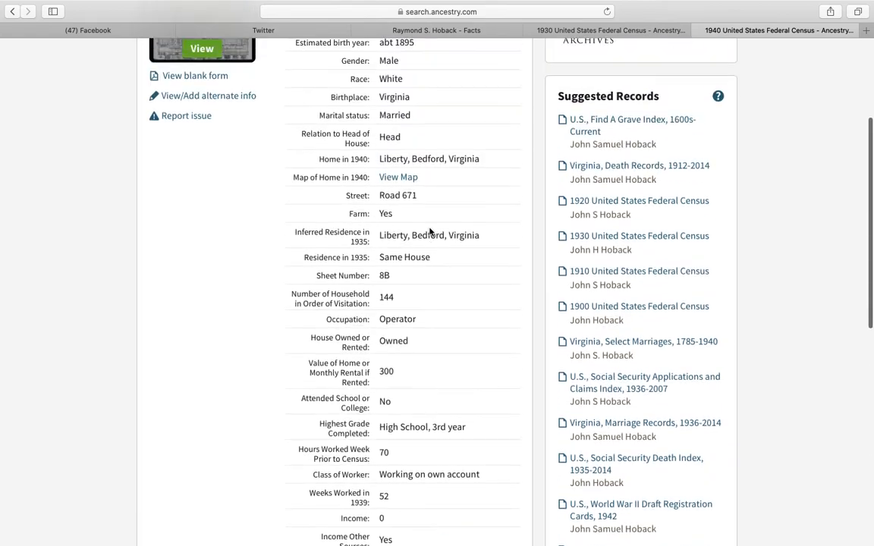
{"action": "scroll", "coordinate": [429, 231], "scroll_direction": "down", "scroll_amount": 10}
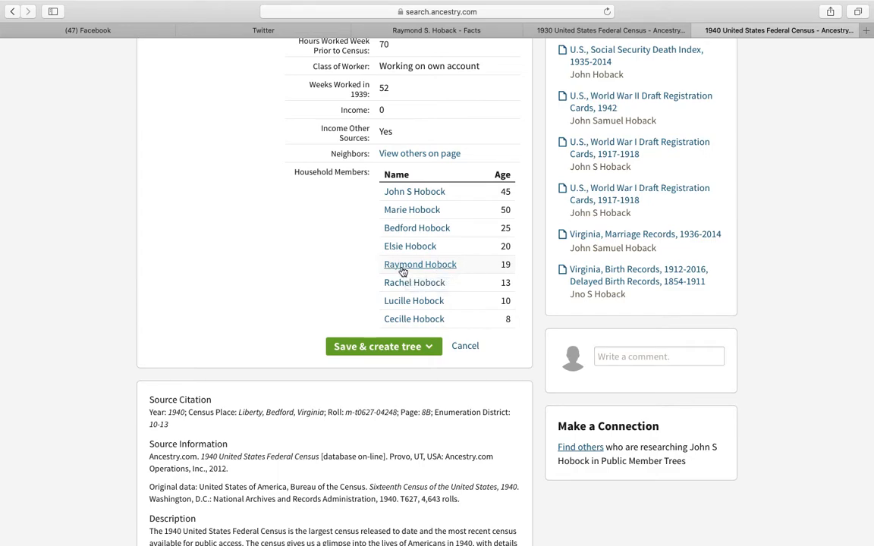
{"action": "left_click", "coordinate": [402, 272]}
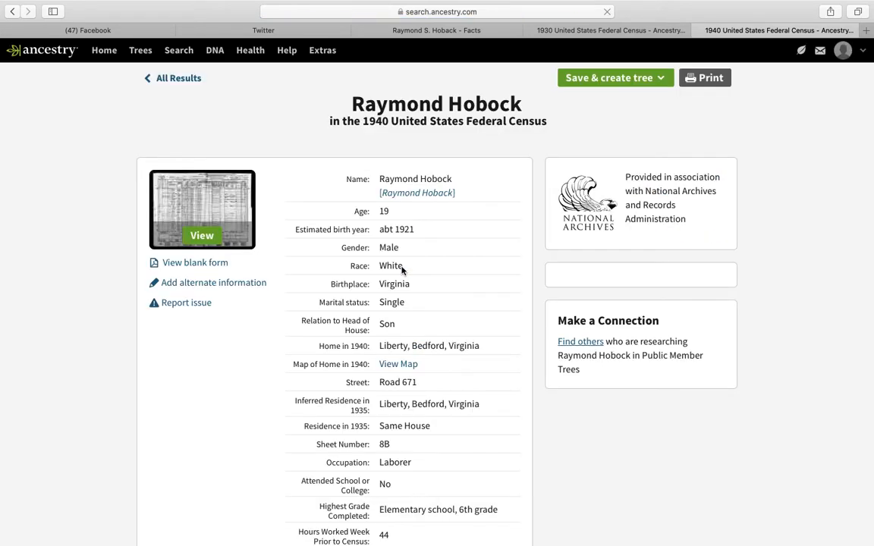
{"action": "scroll", "coordinate": [410, 303], "scroll_direction": "down", "scroll_amount": 3}
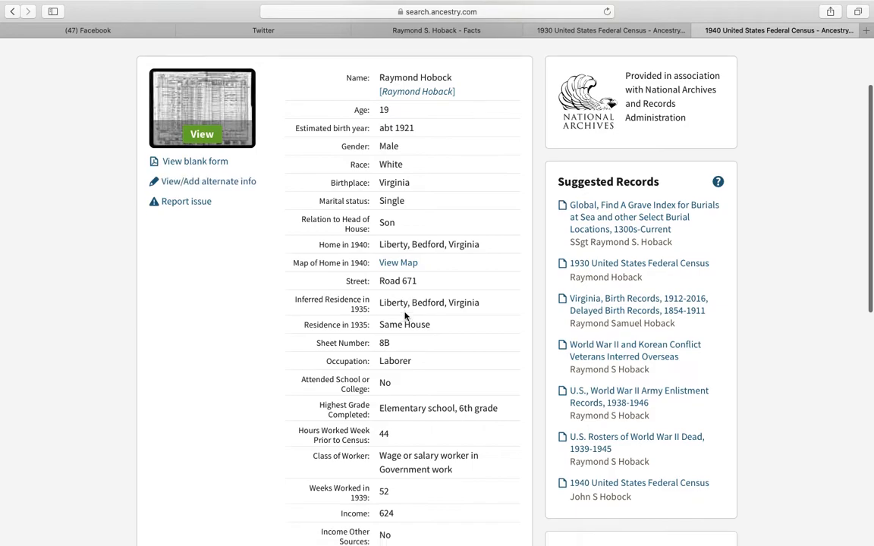
{"action": "scroll", "coordinate": [405, 315], "scroll_direction": "down", "scroll_amount": 1}
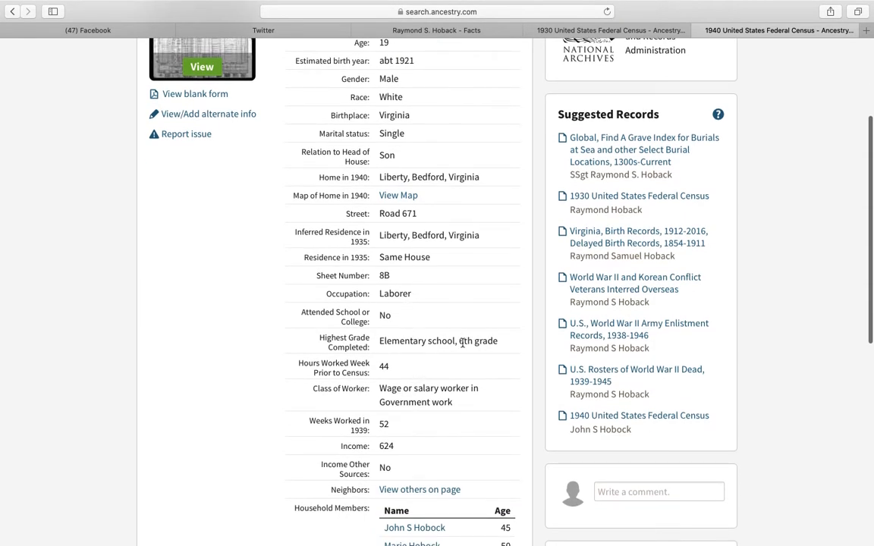
{"action": "scroll", "coordinate": [394, 341], "scroll_direction": "down", "scroll_amount": 1}
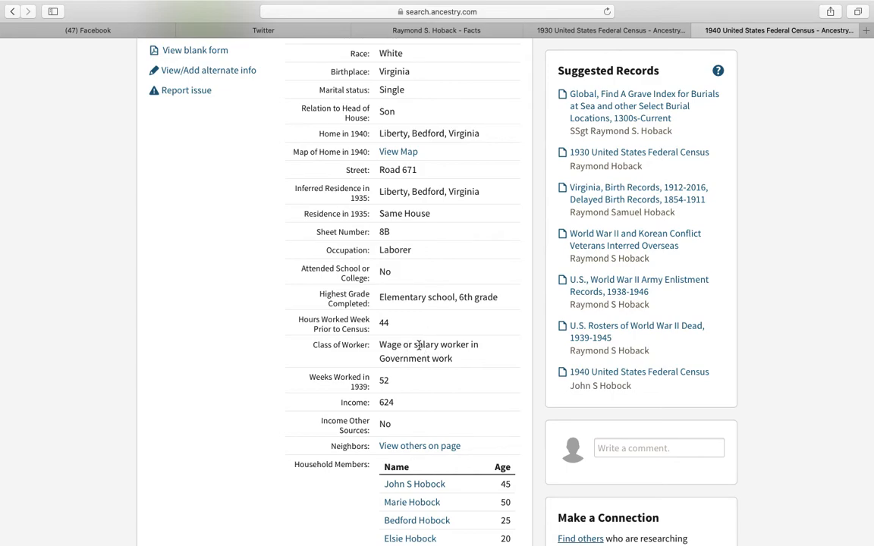
{"action": "scroll", "coordinate": [419, 345], "scroll_direction": "down", "scroll_amount": 3}
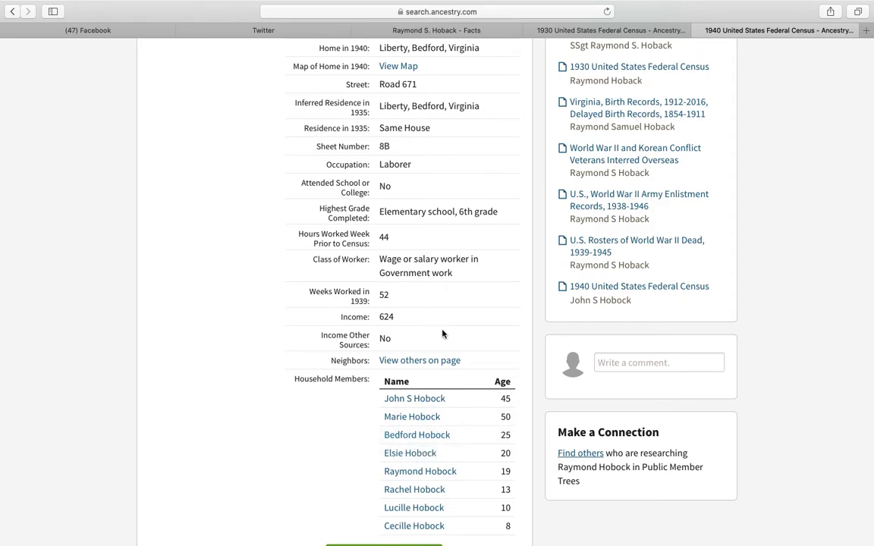
{"action": "key", "text": "ctrl+Right"}
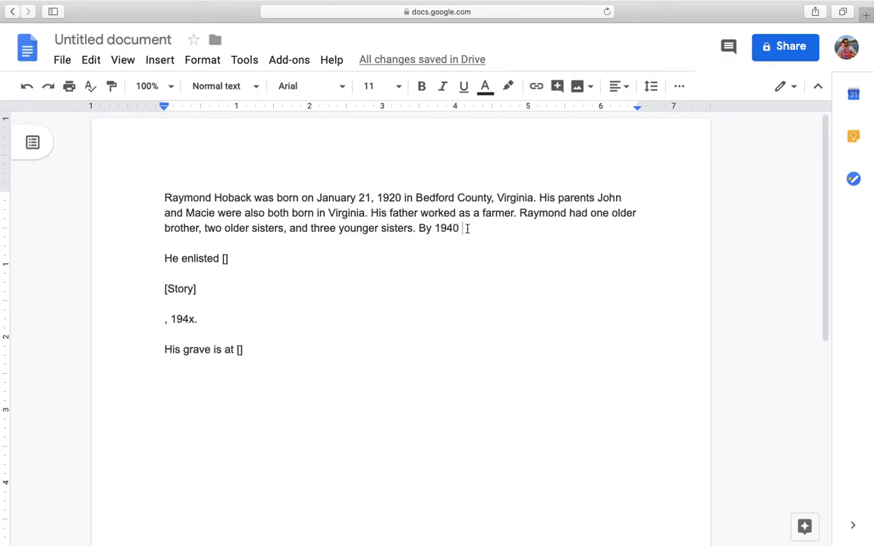
Continue after "By 1940" with the soldier's first name, "had completed six years of education and was working as a laborer. He was still living with his parents."
{"action": "type", "text": "r"}
{"action": "key", "text": "BackSpace"}
{"action": "type", "text": "R"}
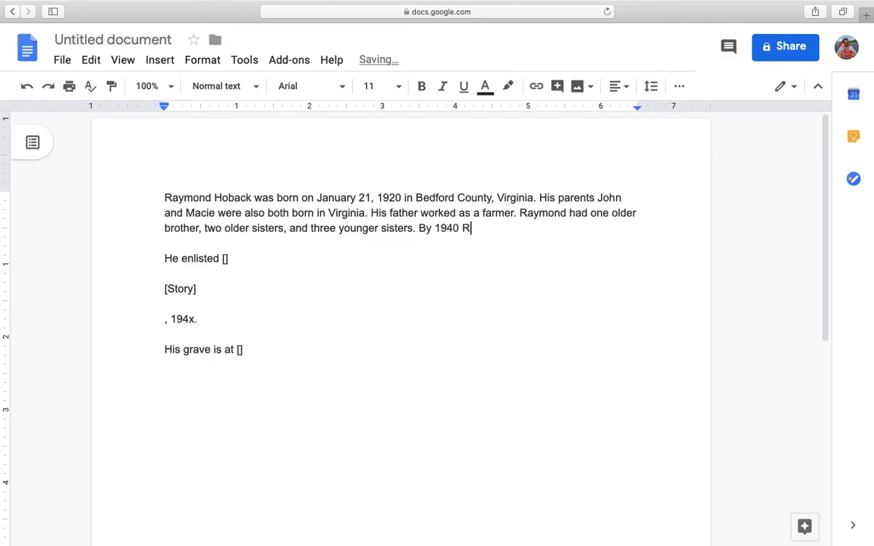
{"action": "type", "text": "aymond had completed"}
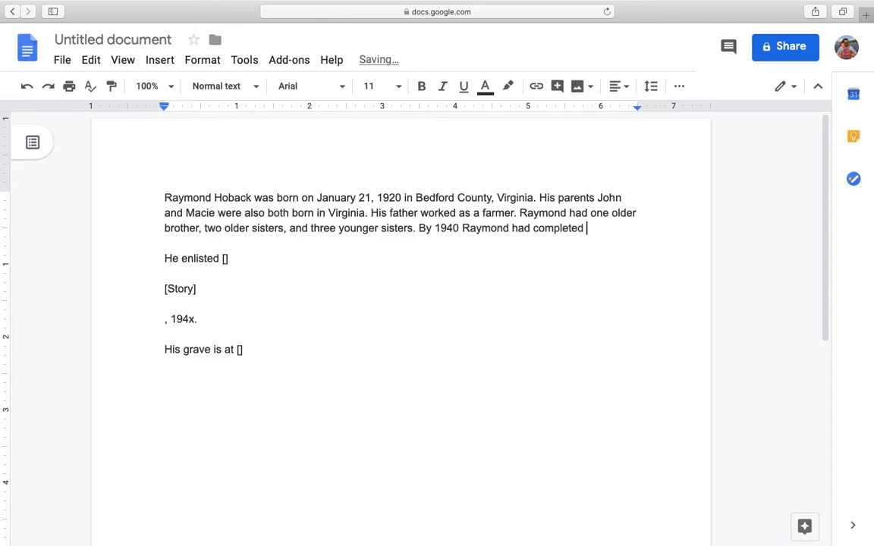
{"action": "type", "text": " six years of educati"}
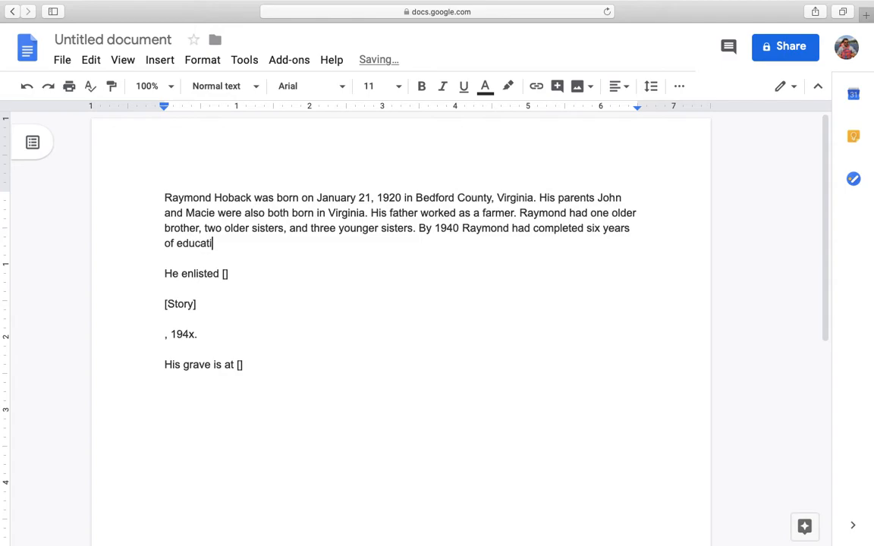
{"action": "type", "text": "on and "}
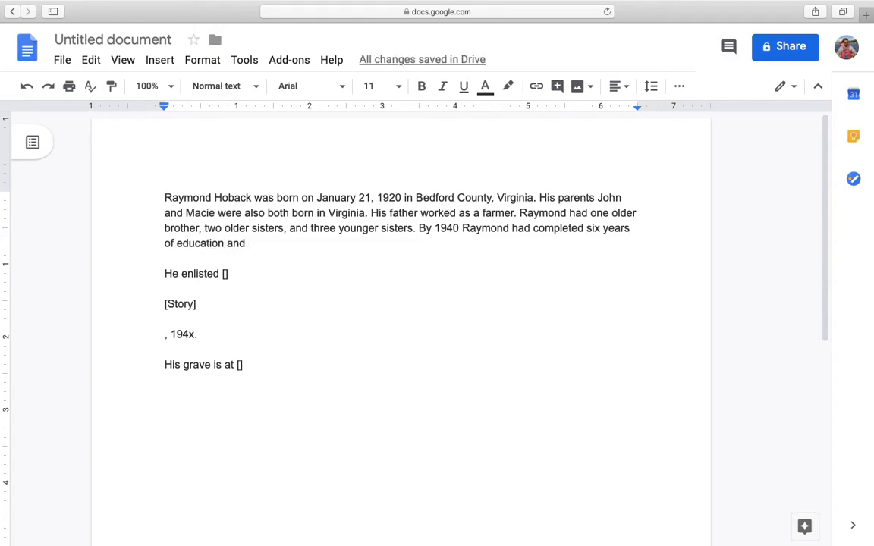
{"action": "type", "text": "w"}
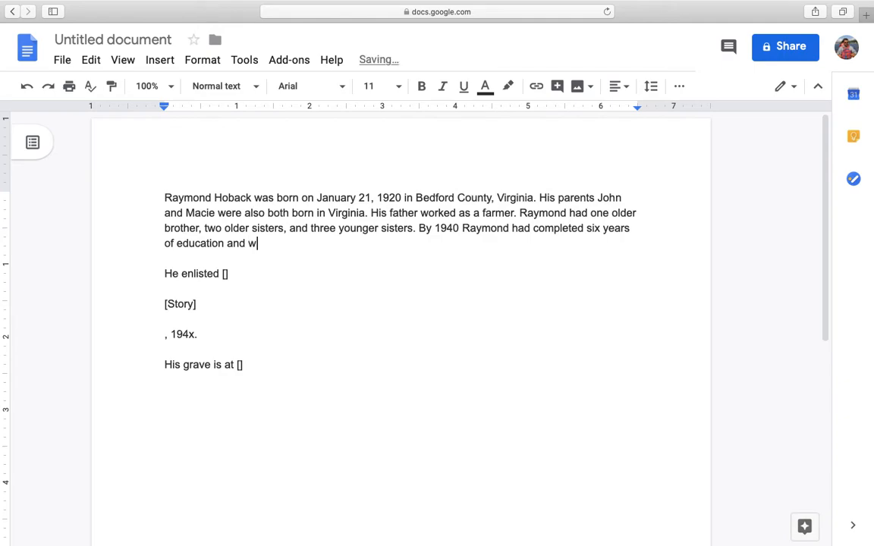
{"action": "type", "text": "as working as a a"}
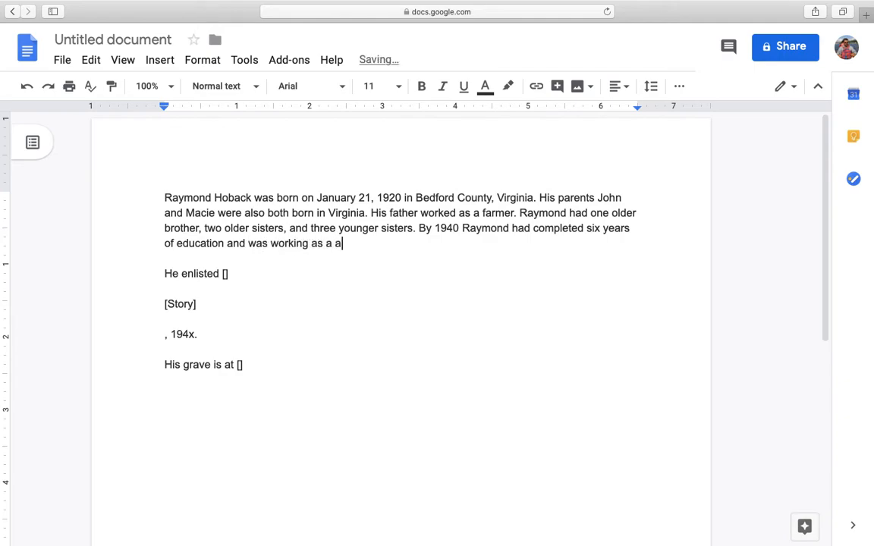
{"action": "key", "text": "BackSpace"}
{"action": "type", "text": "laborer. He was still living with "}
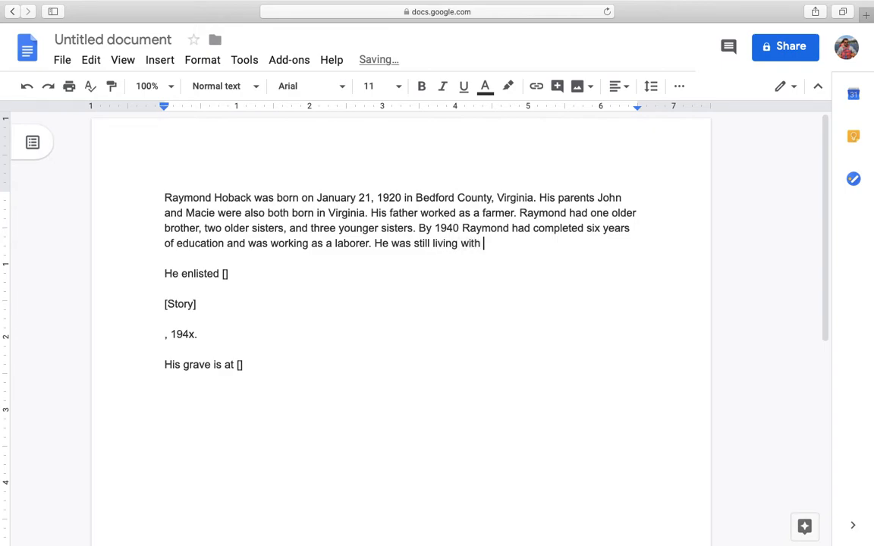
{"action": "type", "text": "his parents."}
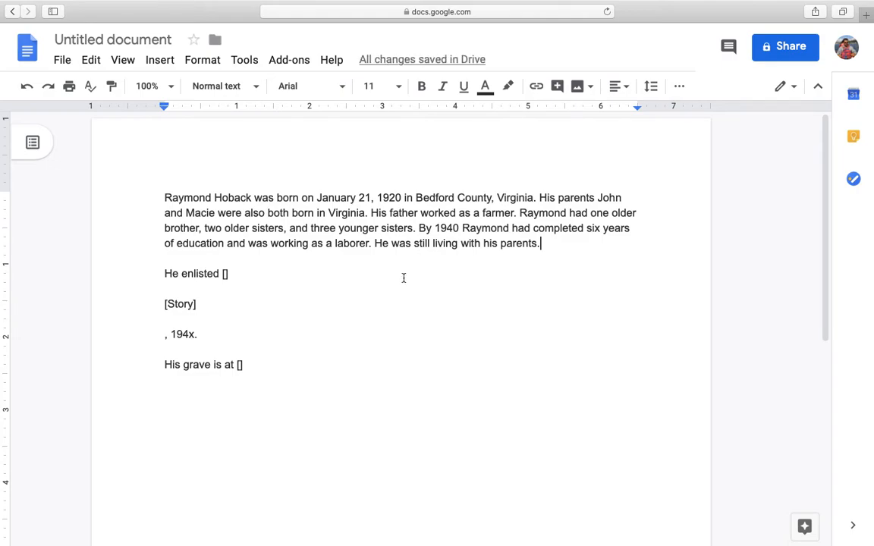
Open the soldier's U.S. World War II Army Enlistment record on Ancestry, read his enlistment and service details, and return to the story
{"action": "key", "text": "ctrl+Left"}
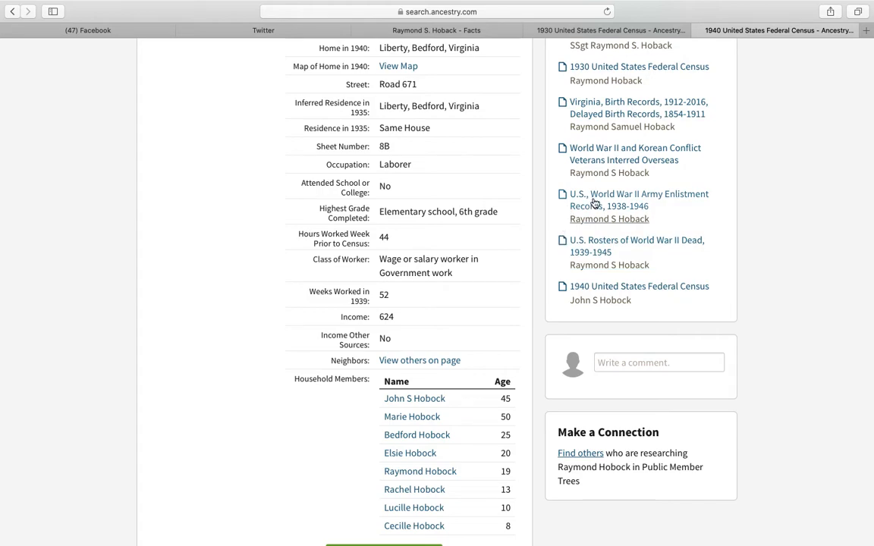
{"action": "left_click", "coordinate": [590, 226]}
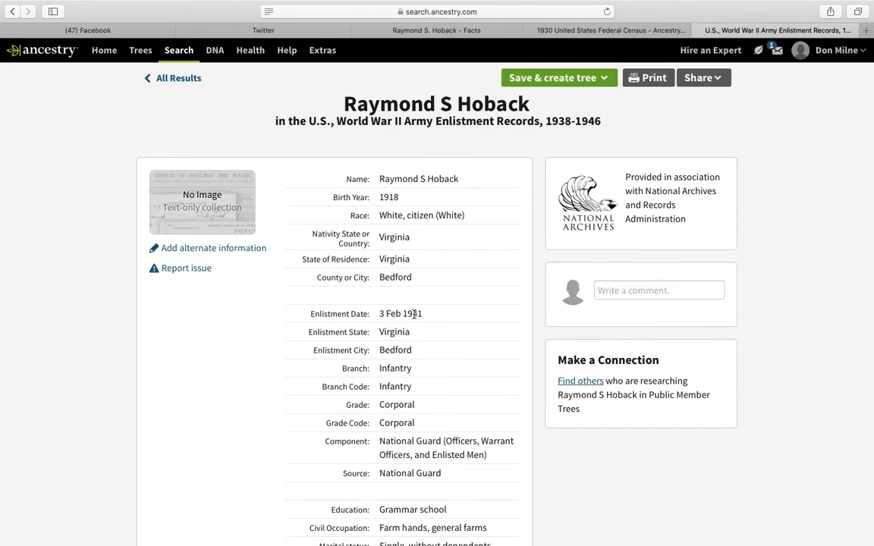
{"action": "scroll", "coordinate": [413, 314], "scroll_direction": "down", "scroll_amount": 2}
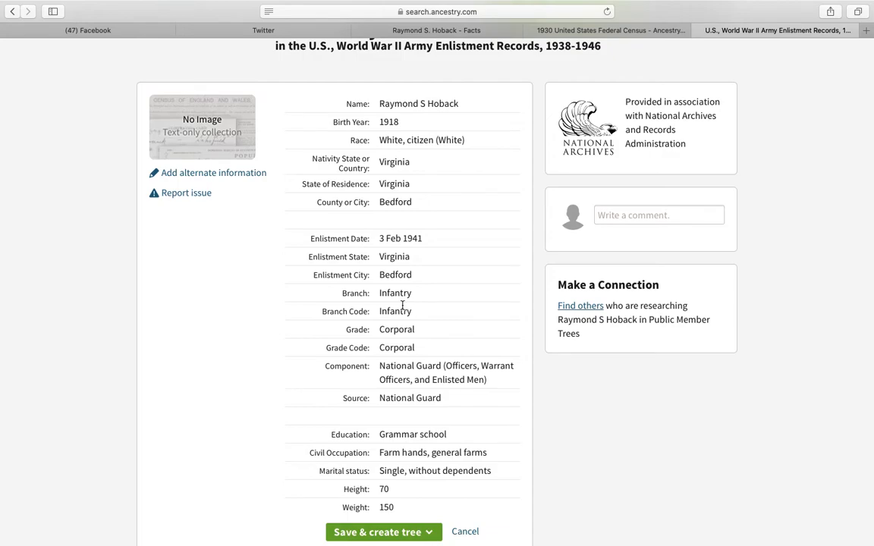
{"action": "scroll", "coordinate": [407, 379], "scroll_direction": "down", "scroll_amount": 1}
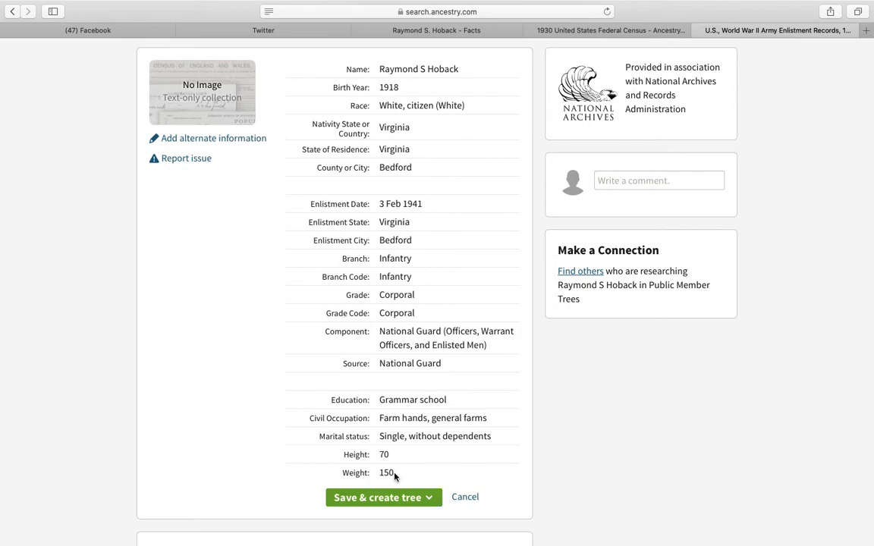
{"action": "key", "text": "ctrl+Right"}
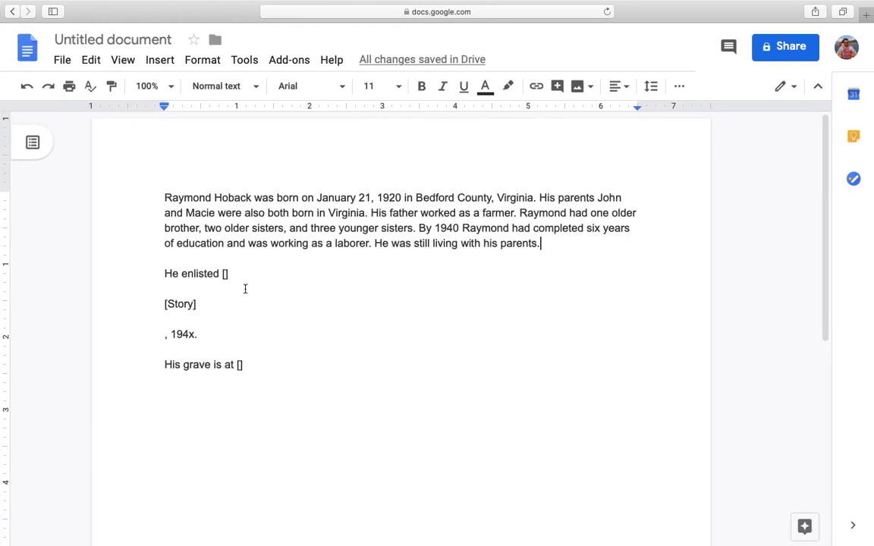
Replace the empty bracket placeholder after "He enlisted" with "on February 3, 1941"
{"action": "left_click", "coordinate": [233, 272]}
{"action": "type", "text": "o"}
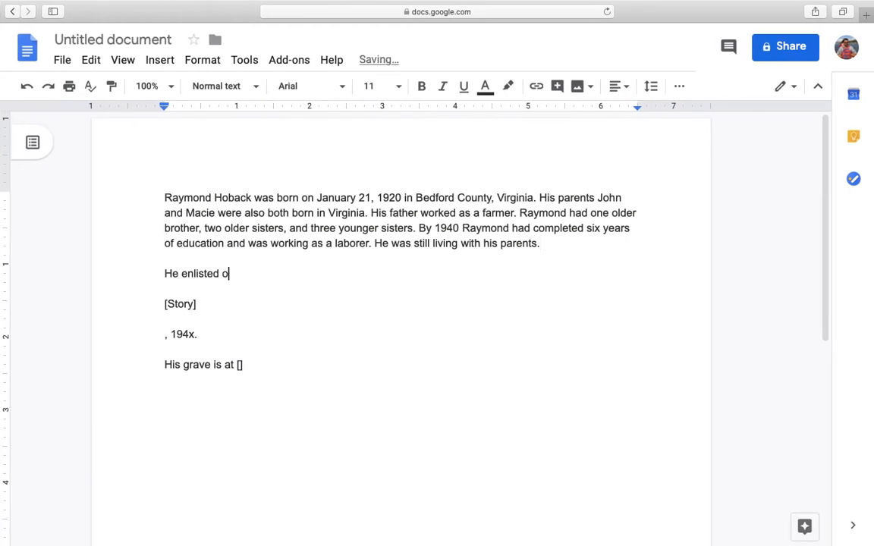
{"action": "type", "text": "n February 3, 19"}
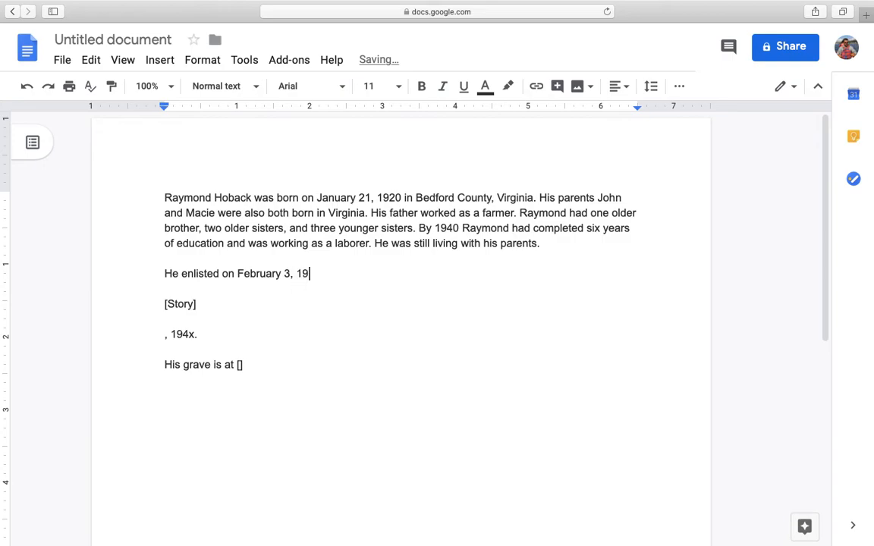
{"action": "type", "text": "41"}
{"action": "key", "text": "ctrl+Left"}
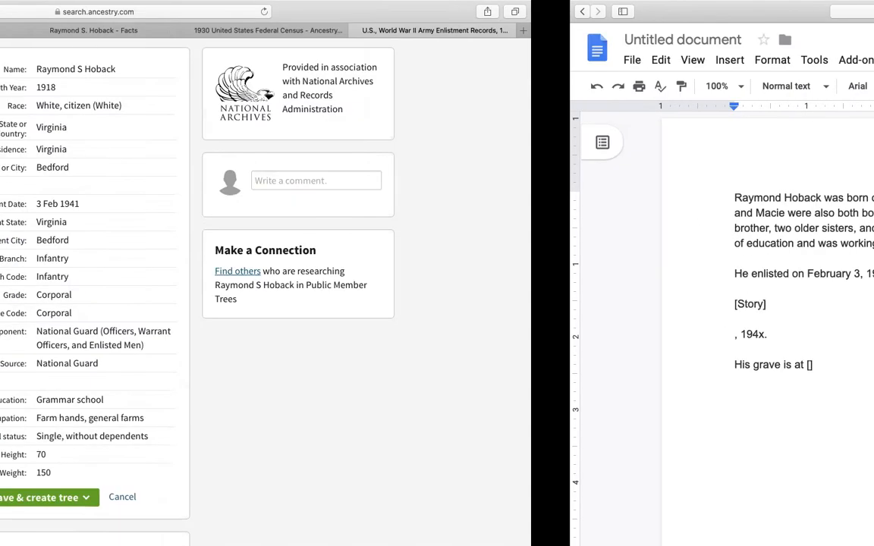
{"action": "key", "text": "ctrl+Right"}
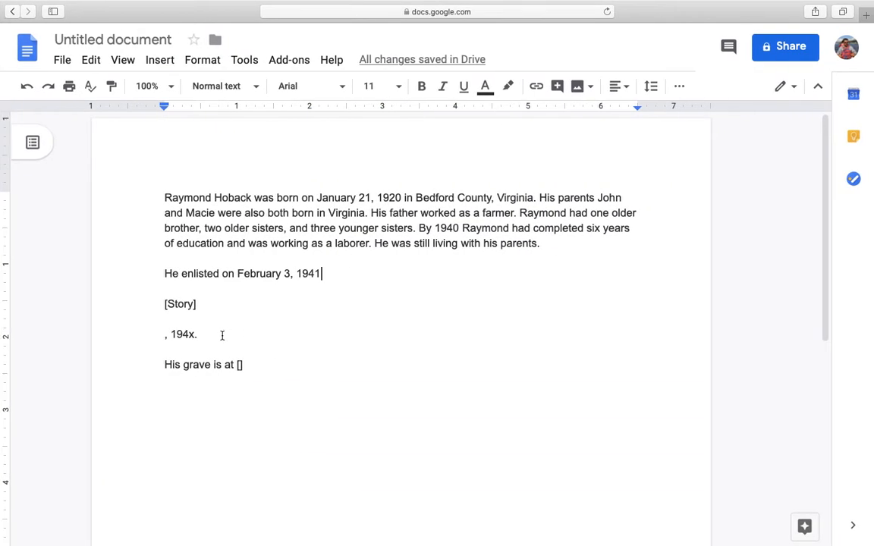
Complete the unfinished ", 194x." date line so it reads "June 6, 1944."
{"action": "left_click", "coordinate": [196, 333]}
{"action": "key", "text": "BackSpace"}
{"action": "type", "text": "4."}
{"action": "key", "text": "super+Left"}
{"action": "type", "text": "June "}
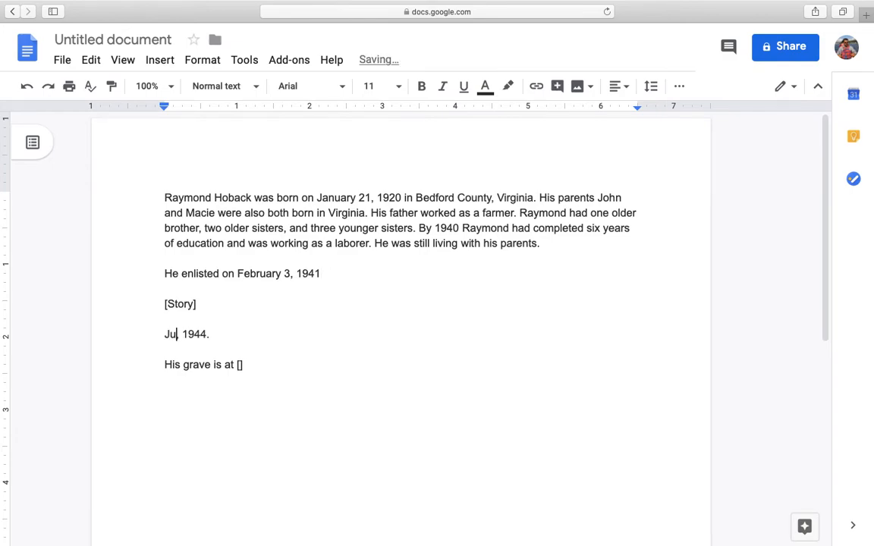
{"action": "type", "text": "6"}
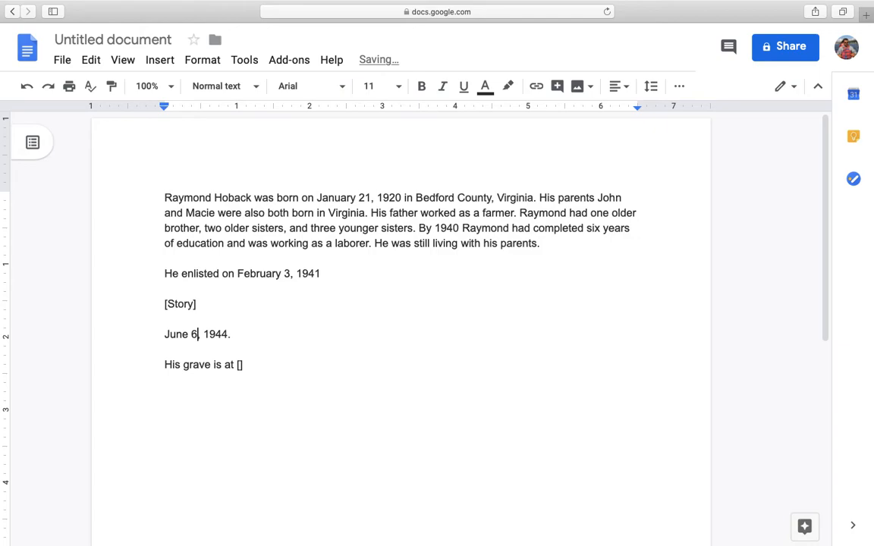
Replace the bracket placeholder after "His grave is at" with "the Normandy American Memorial and Cemetery in Colleville-sur-Mer, France"
{"action": "left_click", "coordinate": [240, 365]}
{"action": "key", "text": "BackSpace"}
{"action": "key", "text": "BackSpace"}
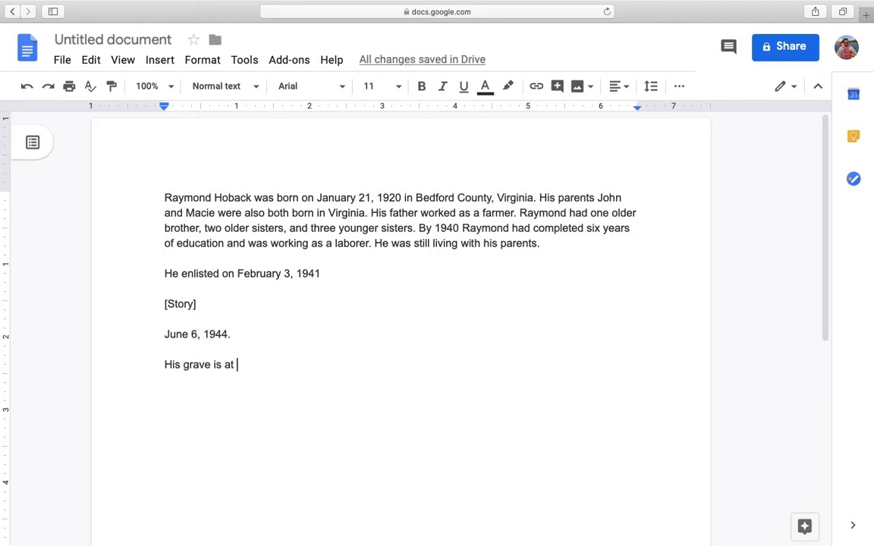
{"action": "type", "text": "NOr"}
{"action": "key", "text": "BackSpace"}
{"action": "key", "text": "BackSpace"}
{"action": "key", "text": "BackSpace"}
{"action": "type", "text": "th"}
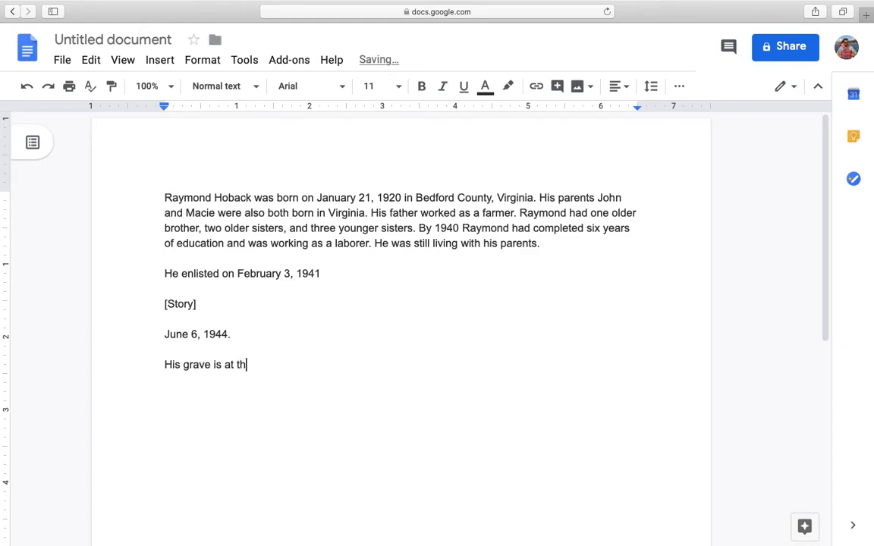
{"action": "type", "text": "e Normandy Amer"}
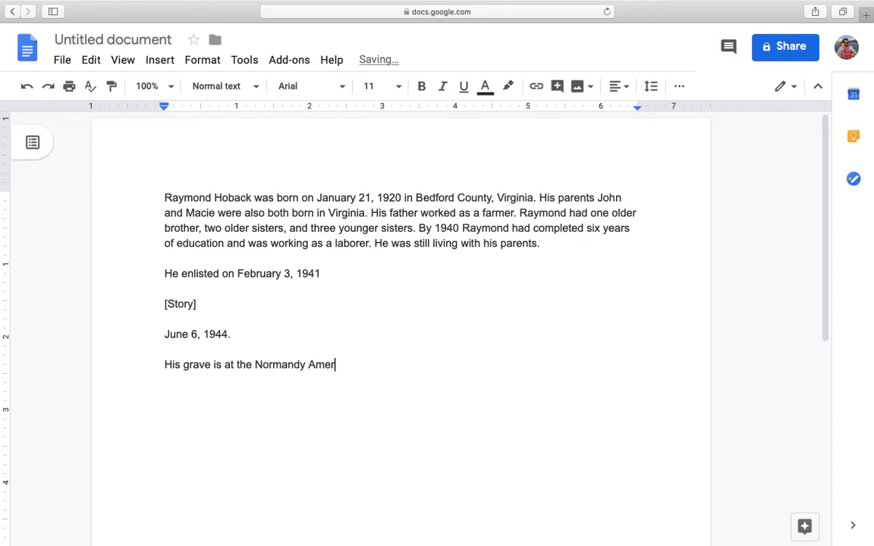
{"action": "type", "text": "ican Memorial and Ce"}
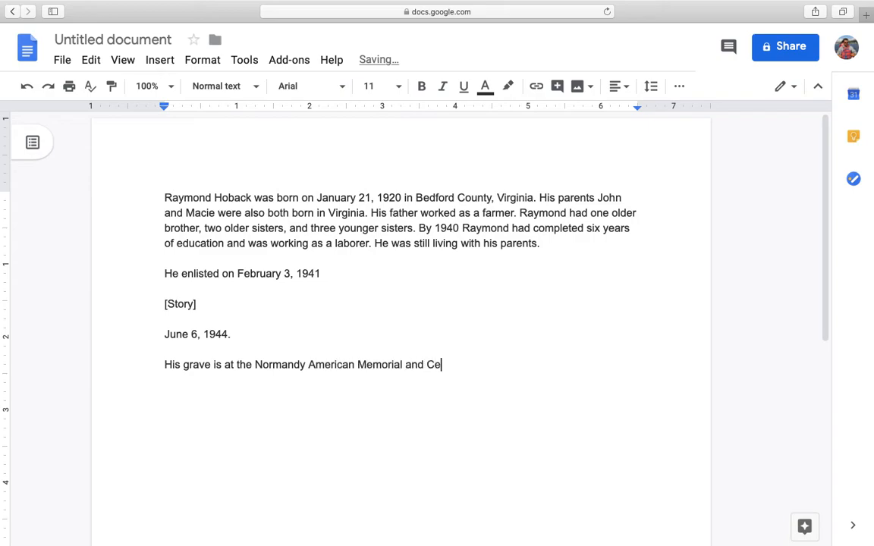
{"action": "type", "text": "metery in Colle"}
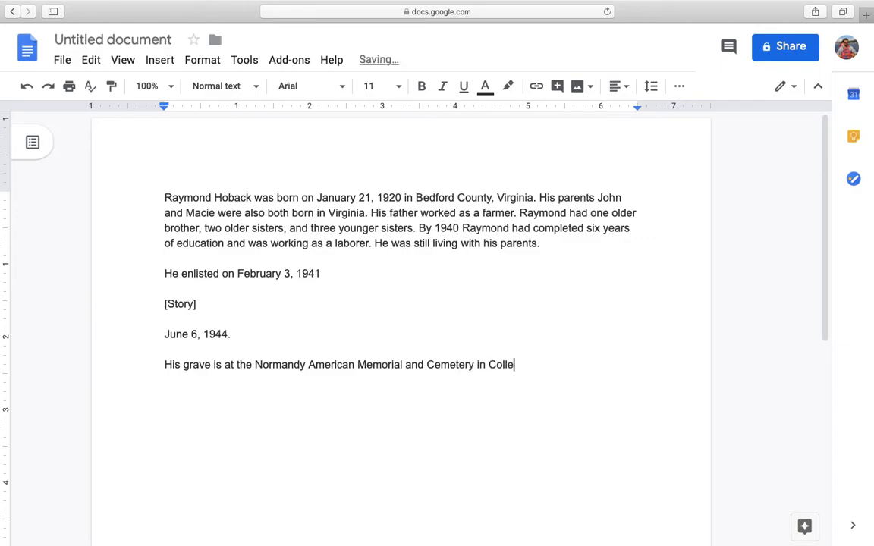
{"action": "type", "text": "ville-sur-Mer"}
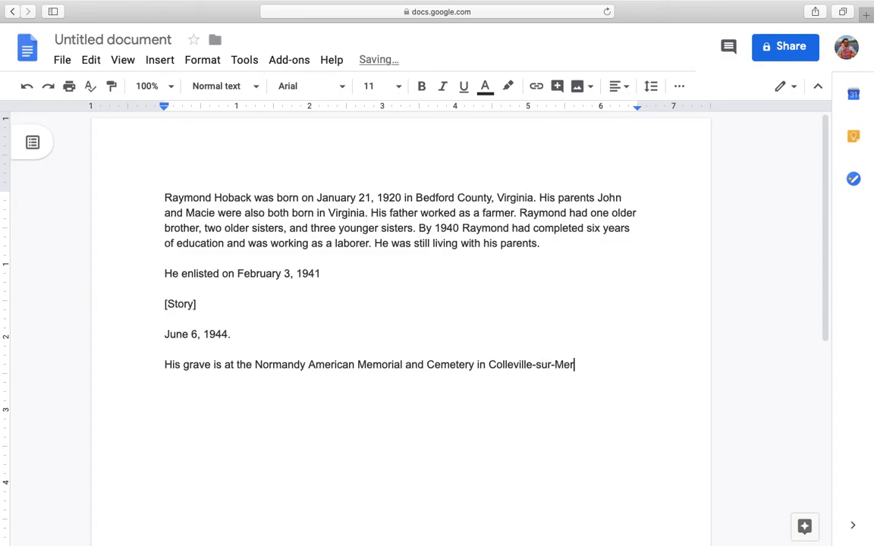
{"action": "type", "text": ", Frnnce"}
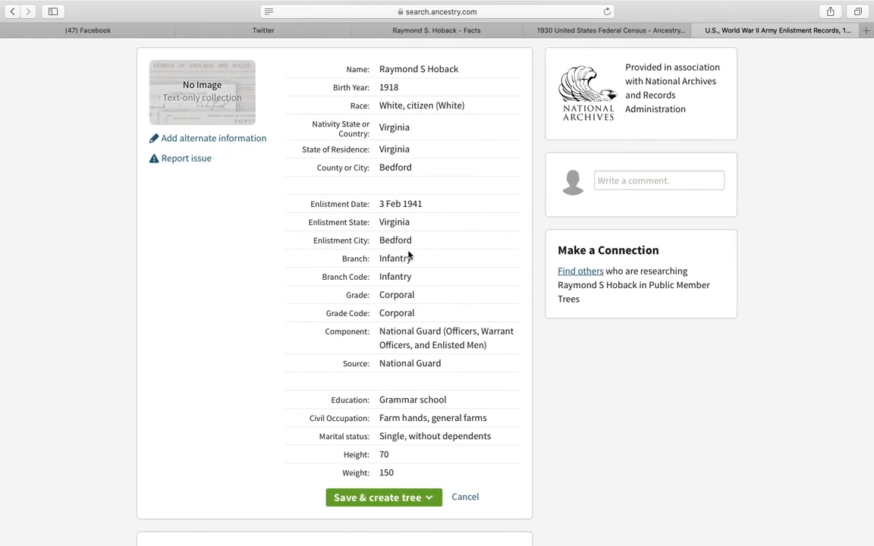
From the soldier's Facts page on Ancestry, open his Global Find A Grave Index record and follow its link to the Find a Grave memorial
{"action": "scroll", "coordinate": [407, 254], "scroll_direction": "up", "scroll_amount": 3}
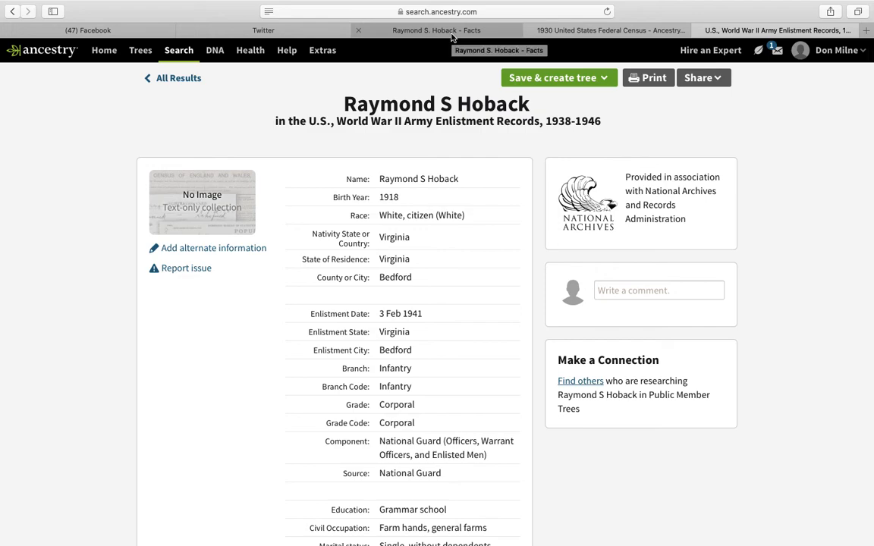
{"action": "left_click", "coordinate": [452, 34]}
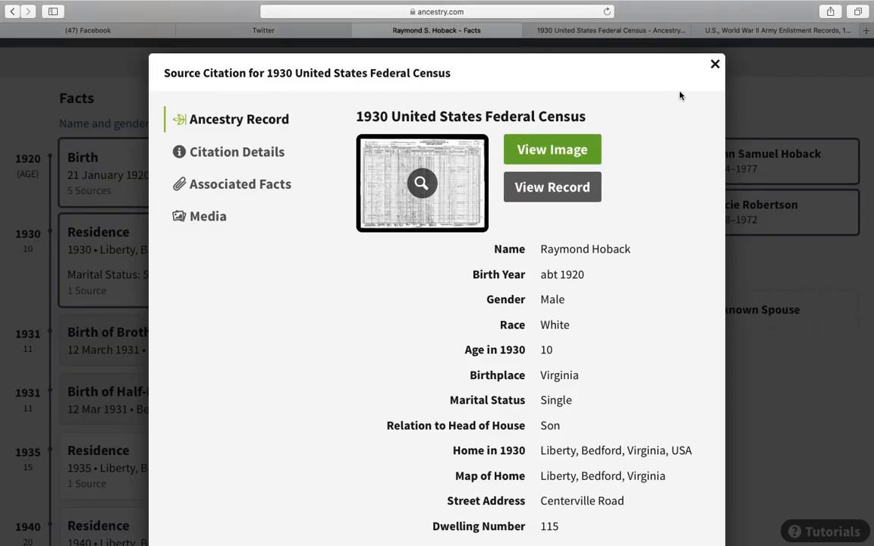
{"action": "left_click", "coordinate": [715, 66]}
{"action": "scroll", "coordinate": [612, 262], "scroll_direction": "down", "scroll_amount": 2}
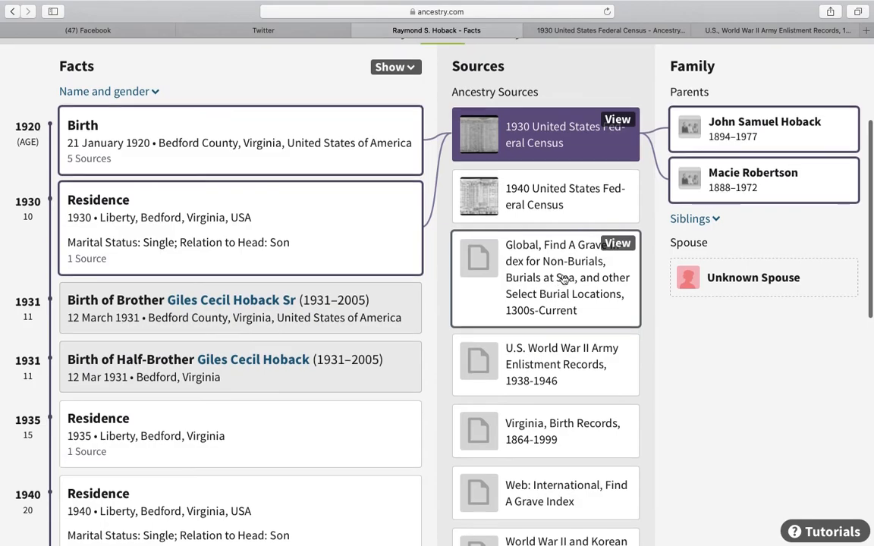
{"action": "left_click", "coordinate": [614, 243]}
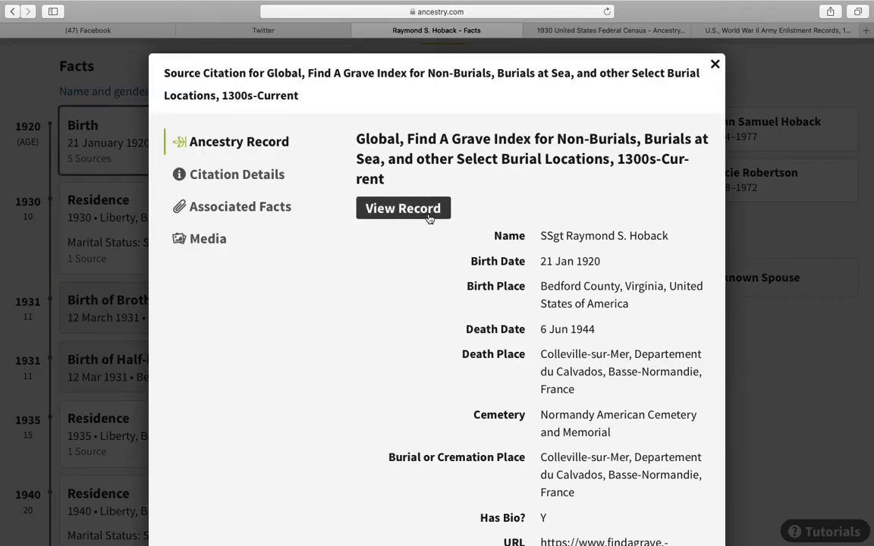
{"action": "left_click", "coordinate": [429, 218]}
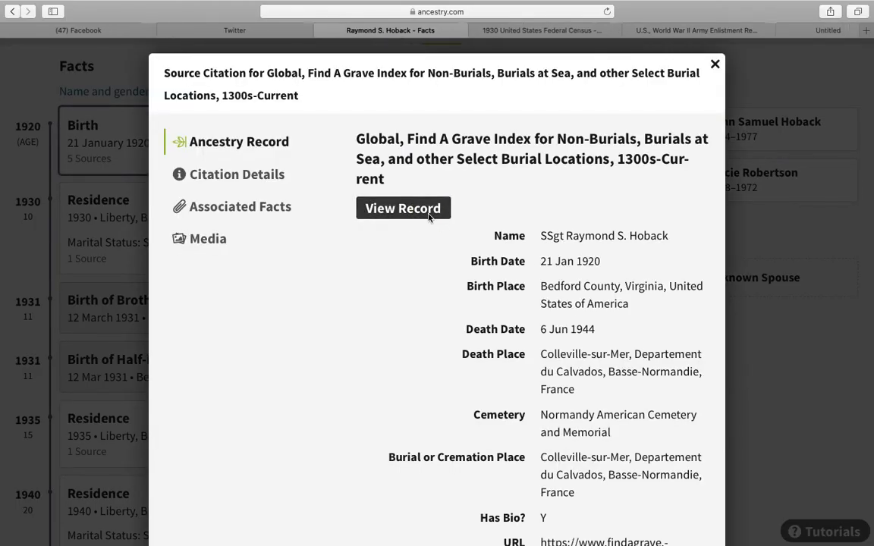
{"action": "left_click", "coordinate": [762, 34]}
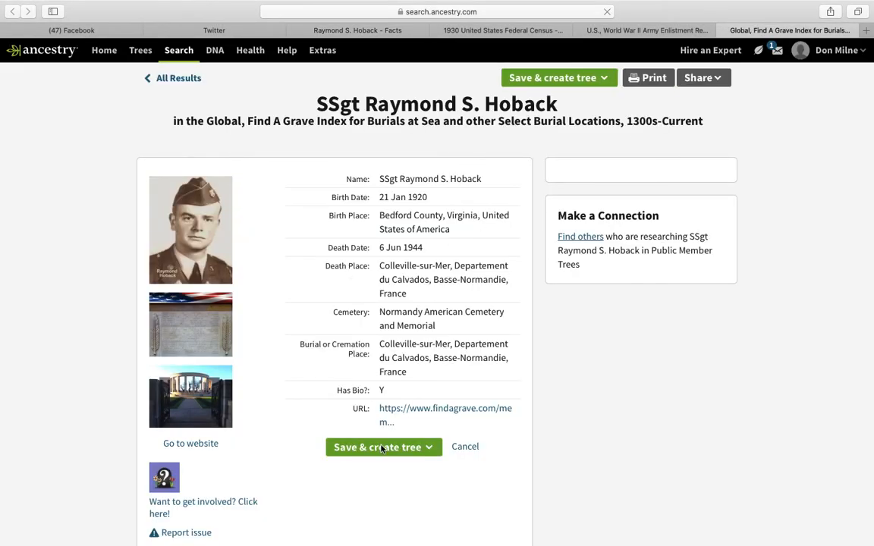
{"action": "left_click", "coordinate": [407, 410]}
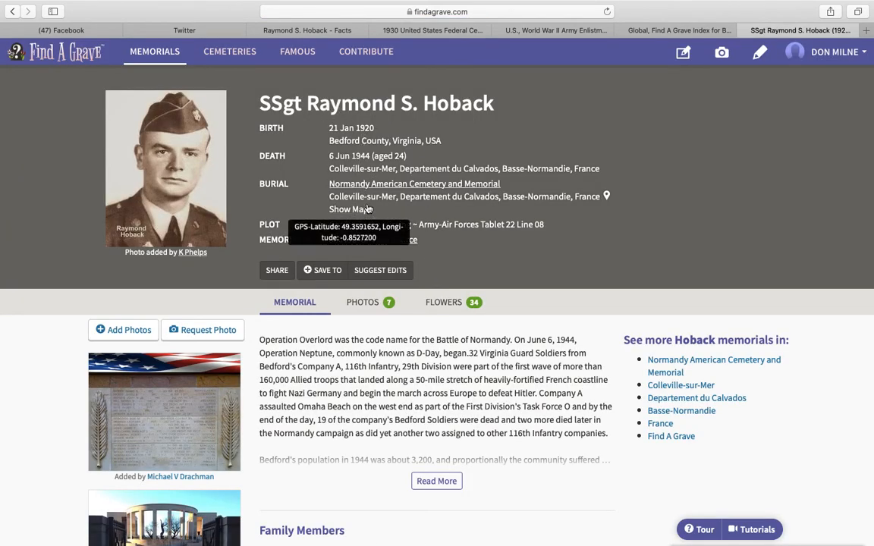
Examine the burial details, biography and family members on the soldier's Find a Grave memorial, and return to the Google Docs story
{"action": "scroll", "coordinate": [410, 205], "scroll_direction": "down", "scroll_amount": 3}
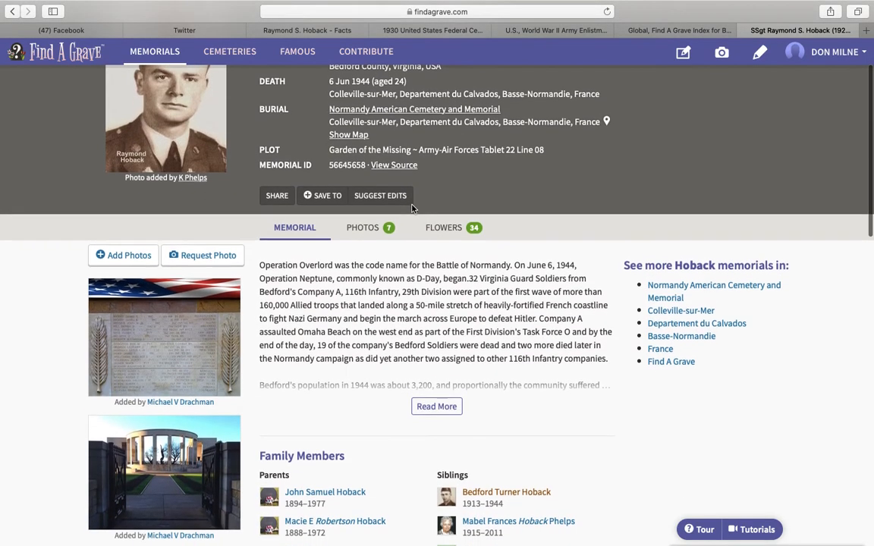
{"action": "scroll", "coordinate": [414, 211], "scroll_direction": "down", "scroll_amount": 2}
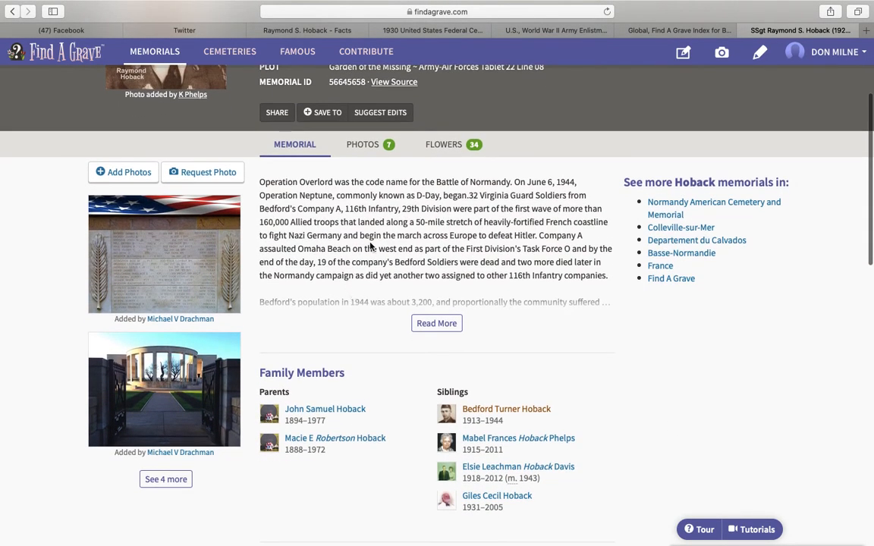
{"action": "scroll", "coordinate": [334, 222], "scroll_direction": "up", "scroll_amount": 3}
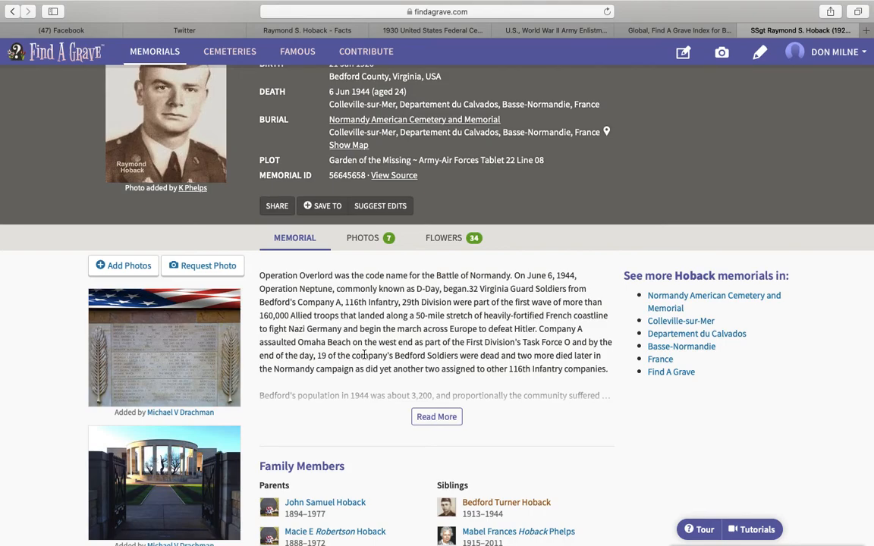
{"action": "scroll", "coordinate": [364, 355], "scroll_direction": "down", "scroll_amount": 2}
{"action": "scroll", "coordinate": [364, 354], "scroll_direction": "down", "scroll_amount": 2}
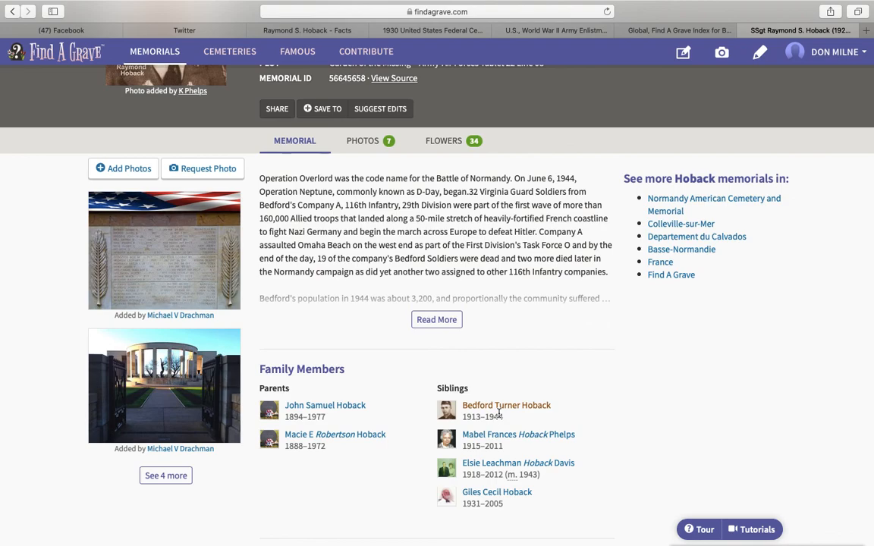
{"action": "key", "text": "ctrl+Right"}
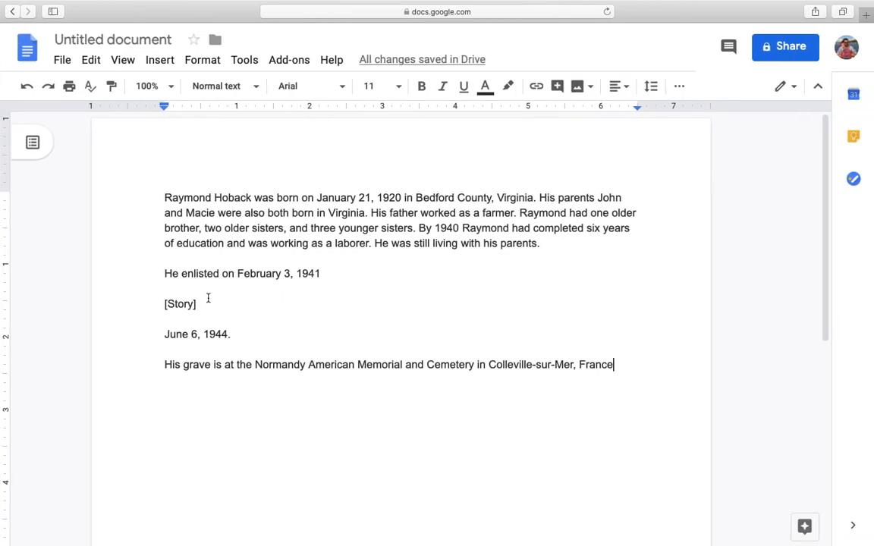